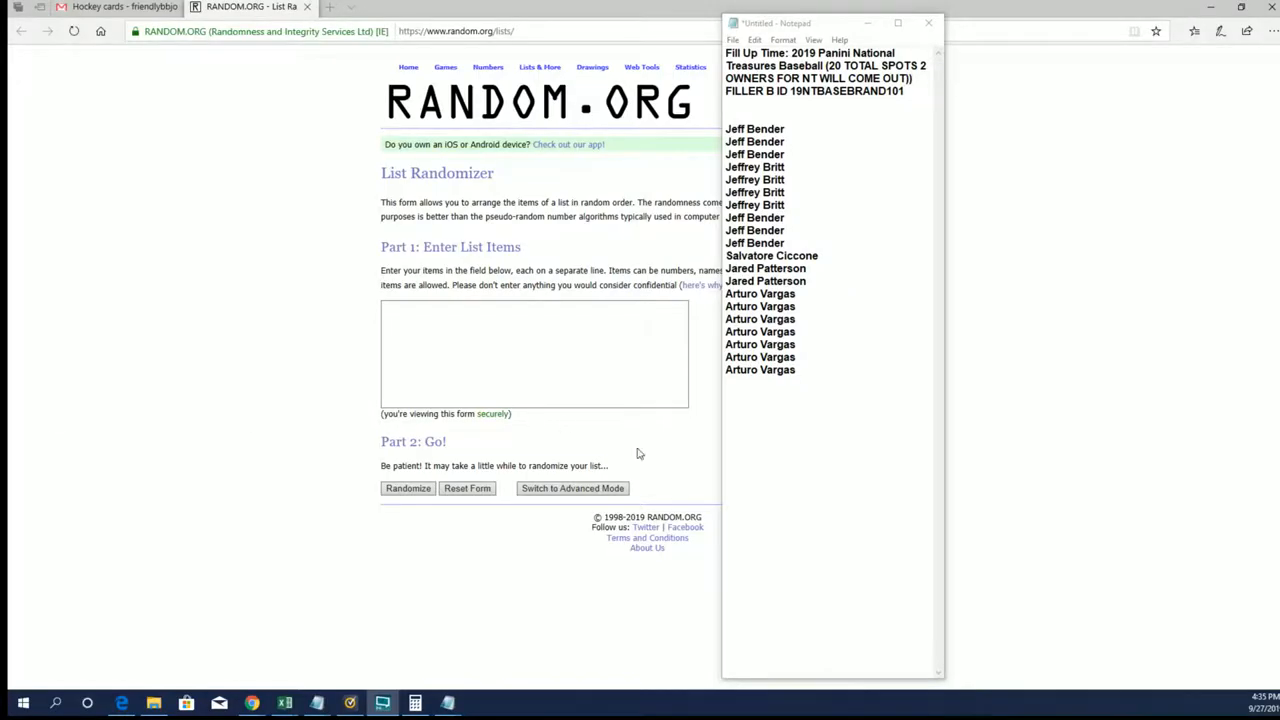
left_click_drag(771, 90, 727, 90)
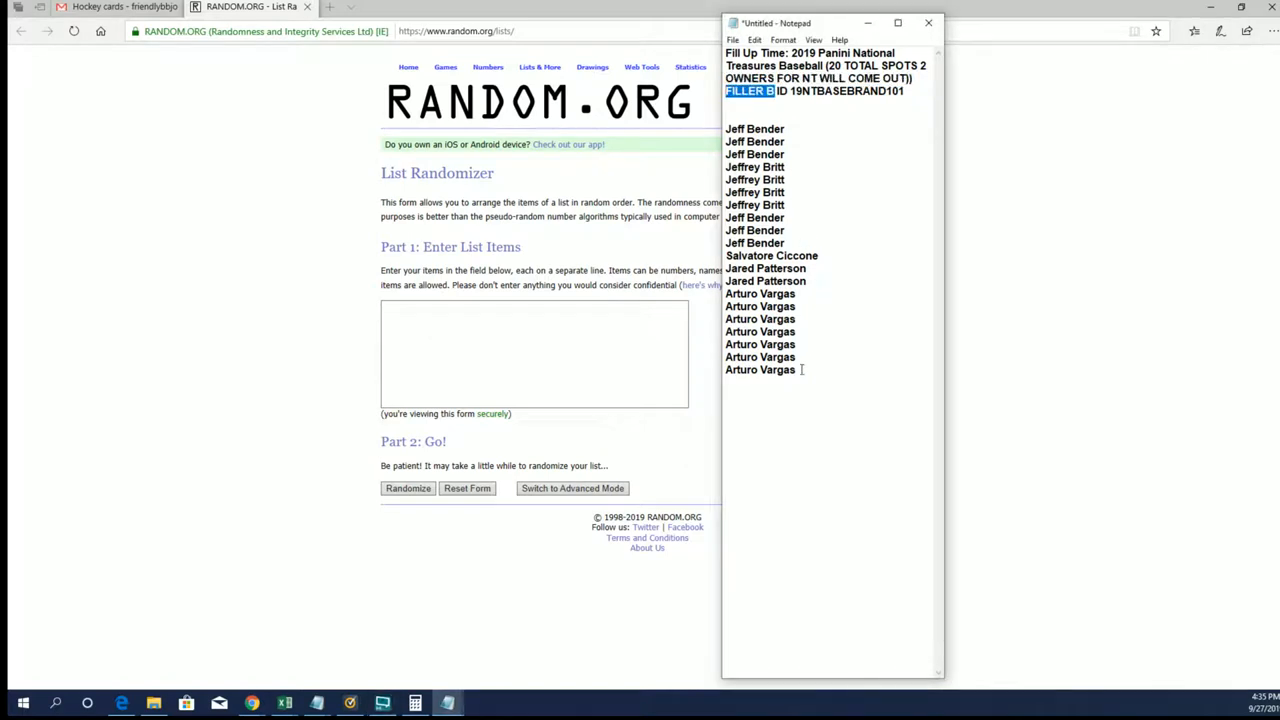
left_click_drag(801, 369, 726, 115)
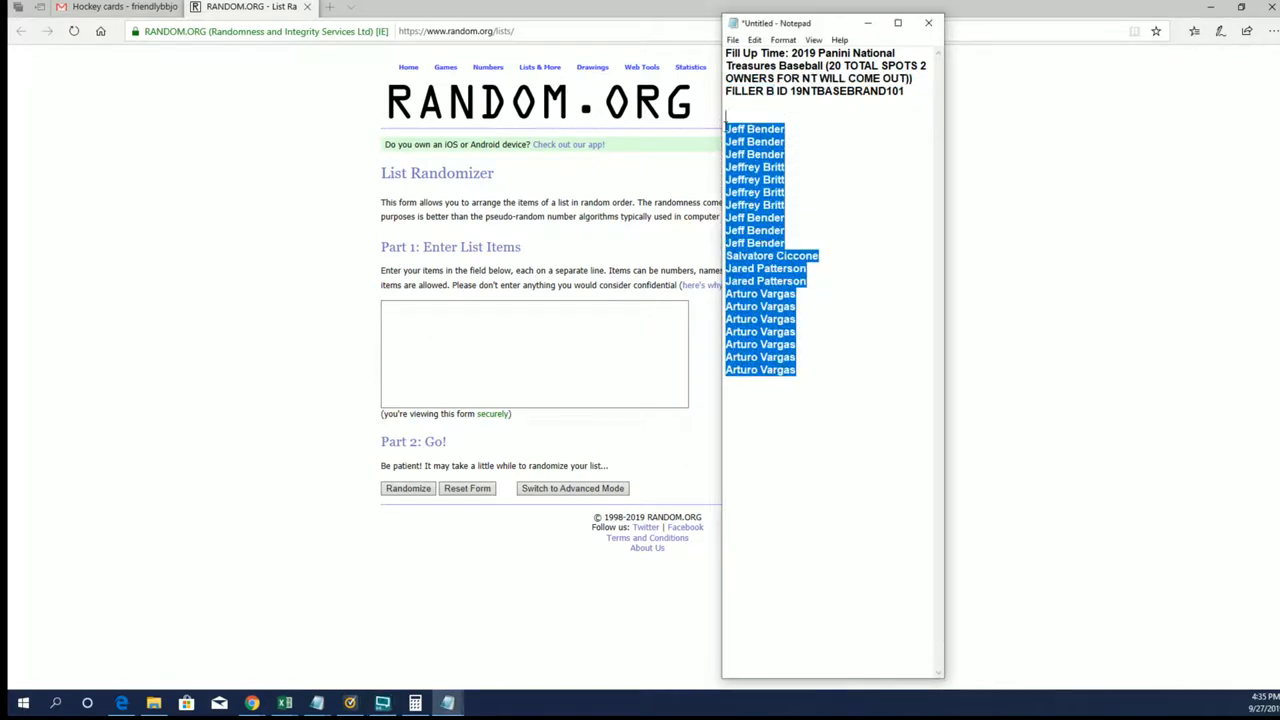
left_click(793, 178)
left_click_drag(797, 370, 728, 129)
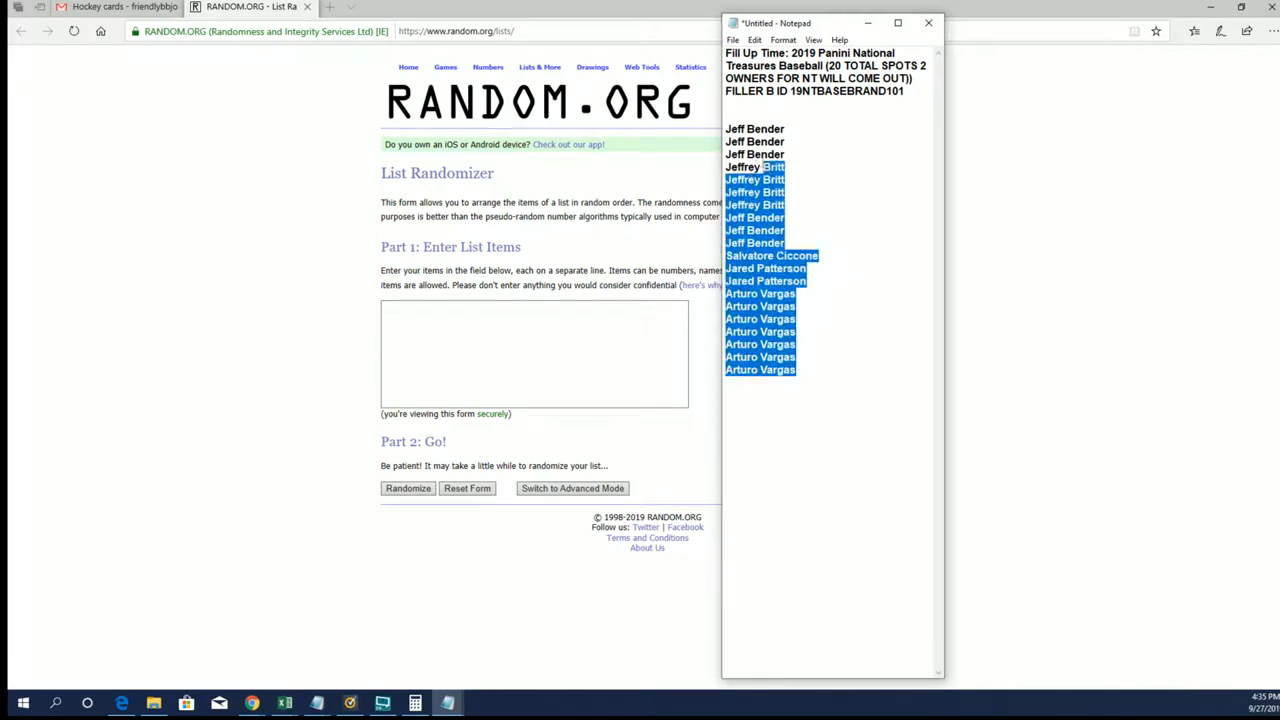
right_click(735, 136)
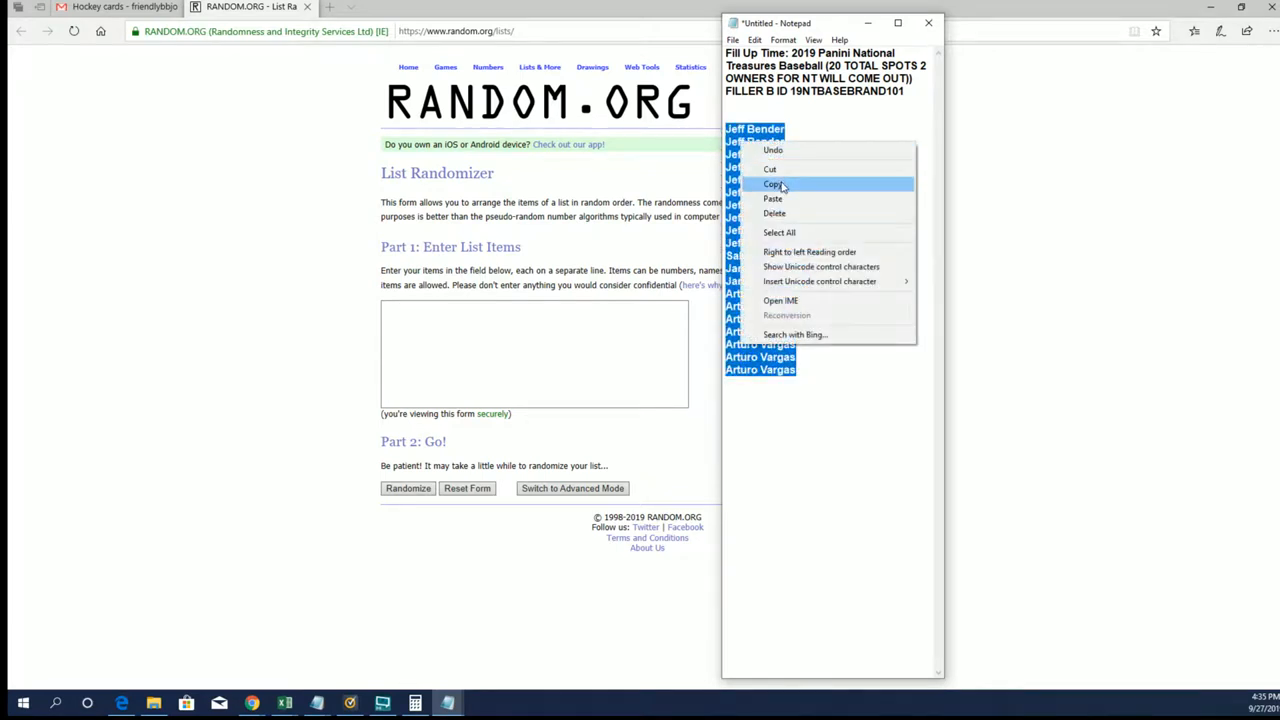
Copy the names and paste all twenty into the List Randomizer's items field.
left_click(780, 182)
right_click(408, 307)
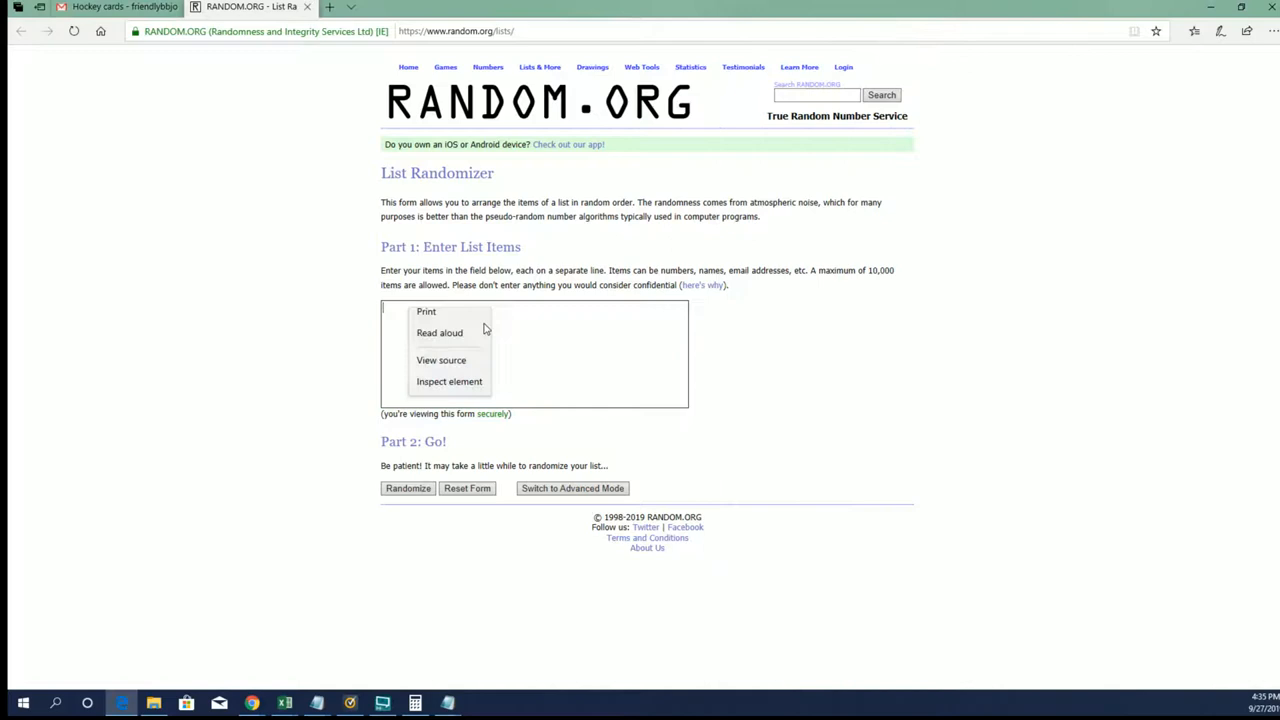
left_click(427, 320)
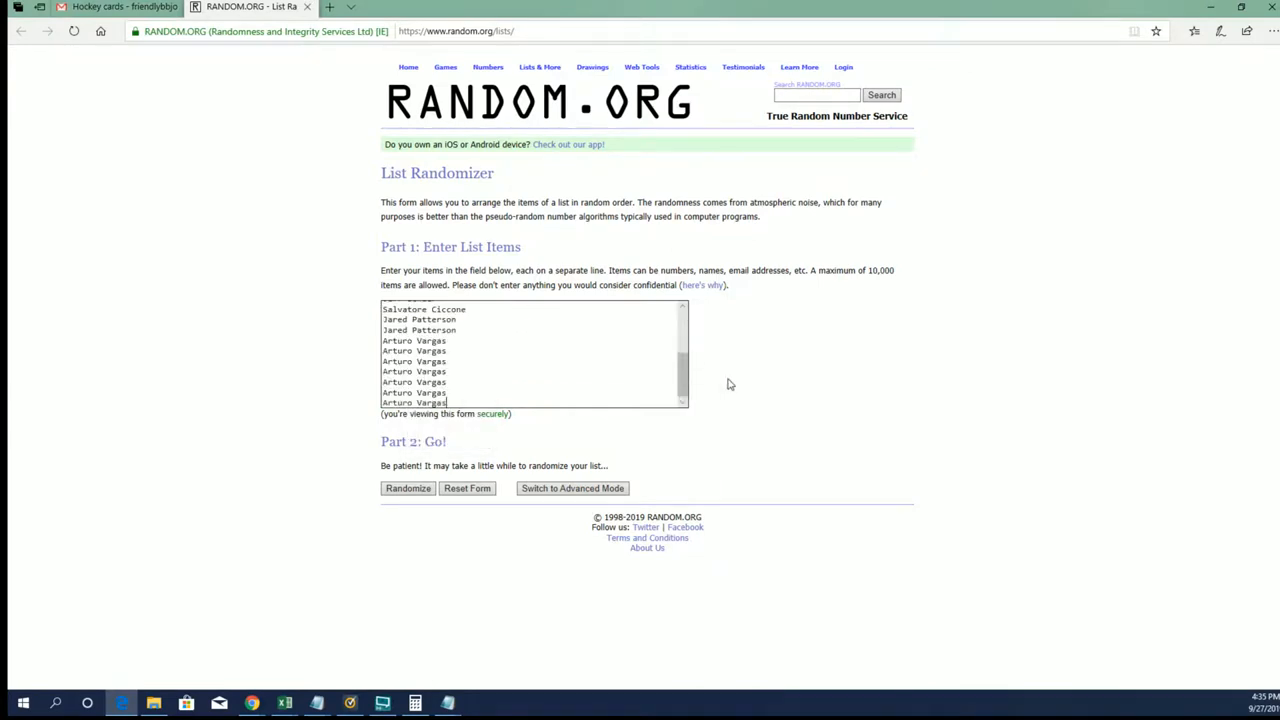
mouse_move(684, 376)
left_mouse_down()
mouse_move(684, 317)
mouse_move(711, 377)
left_mouse_up()
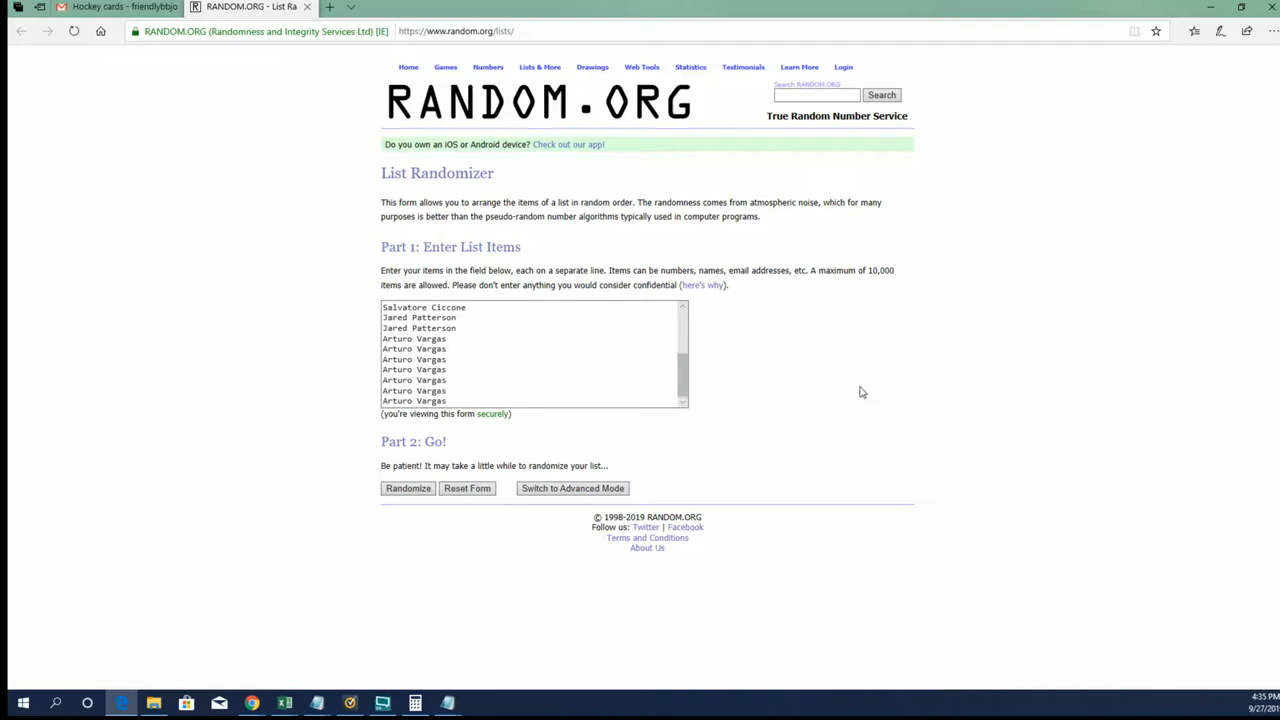
scroll(861, 392, "up", 3, "ctrl")
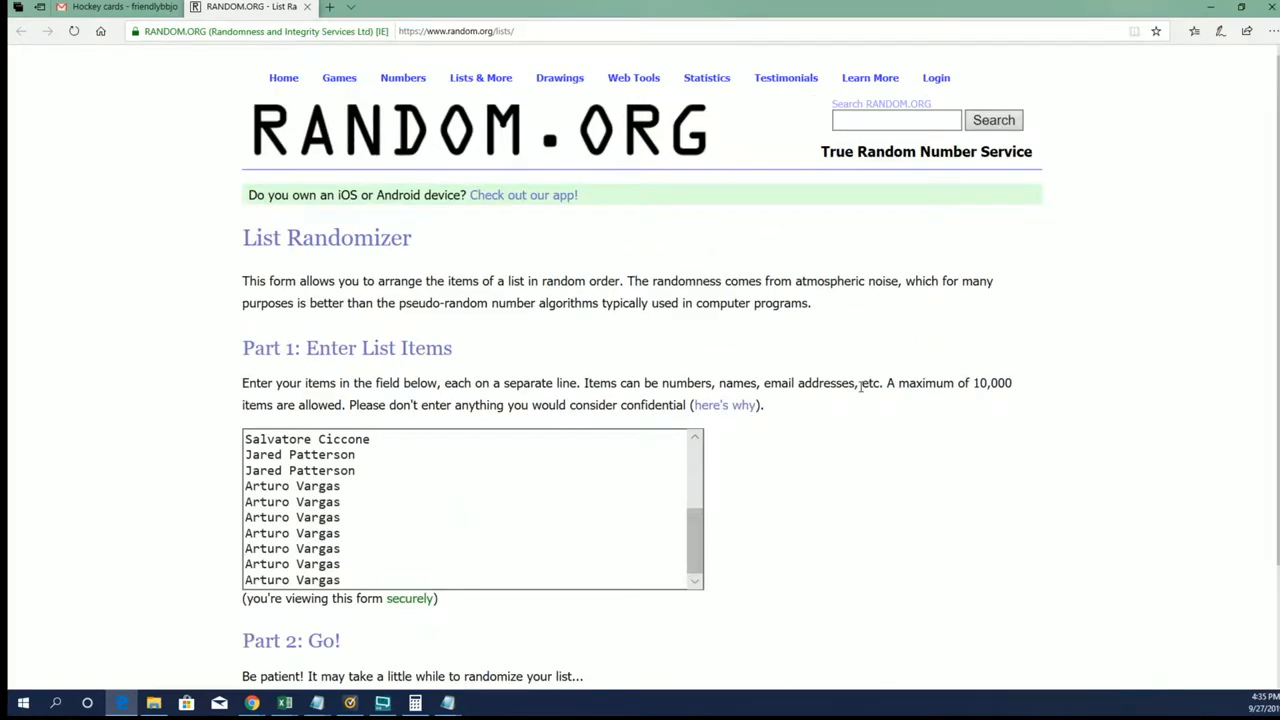
mouse_move(694, 528)
left_mouse_down()
mouse_move(687, 497)
mouse_move(690, 545)
left_mouse_up()
scroll(877, 531, "down", 3)
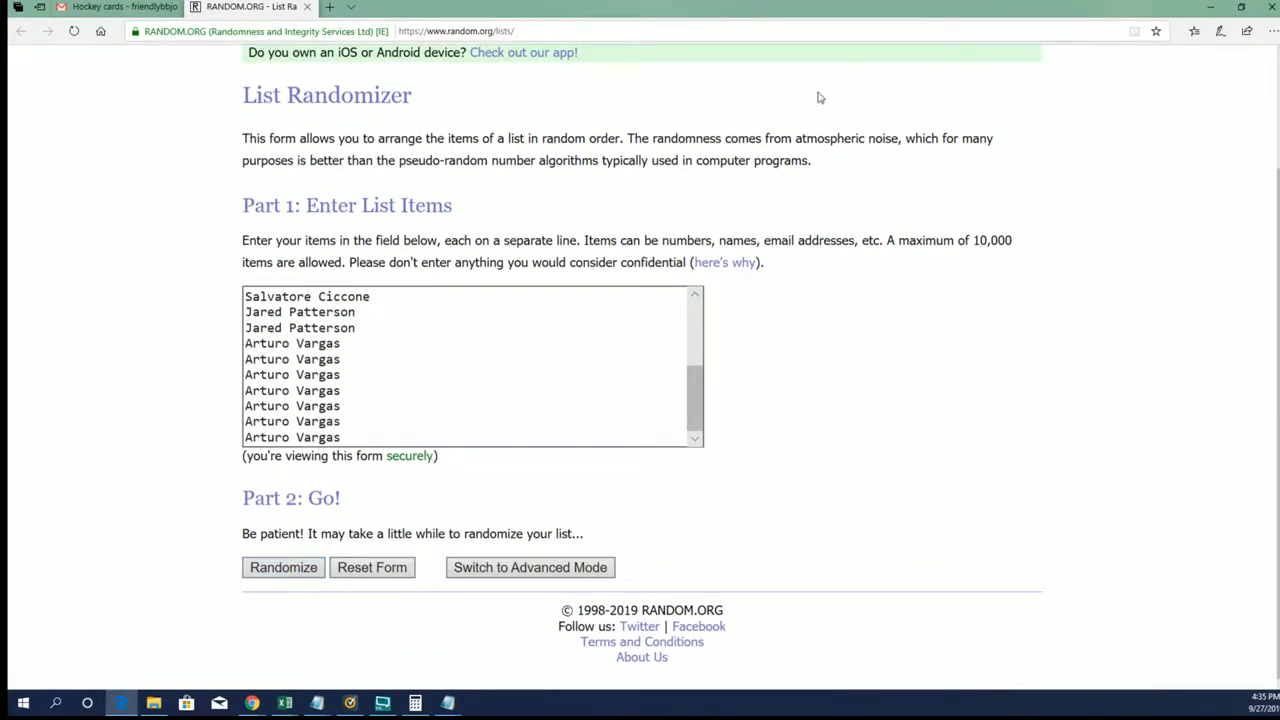
left_click(451, 348)
left_click(1262, 69)
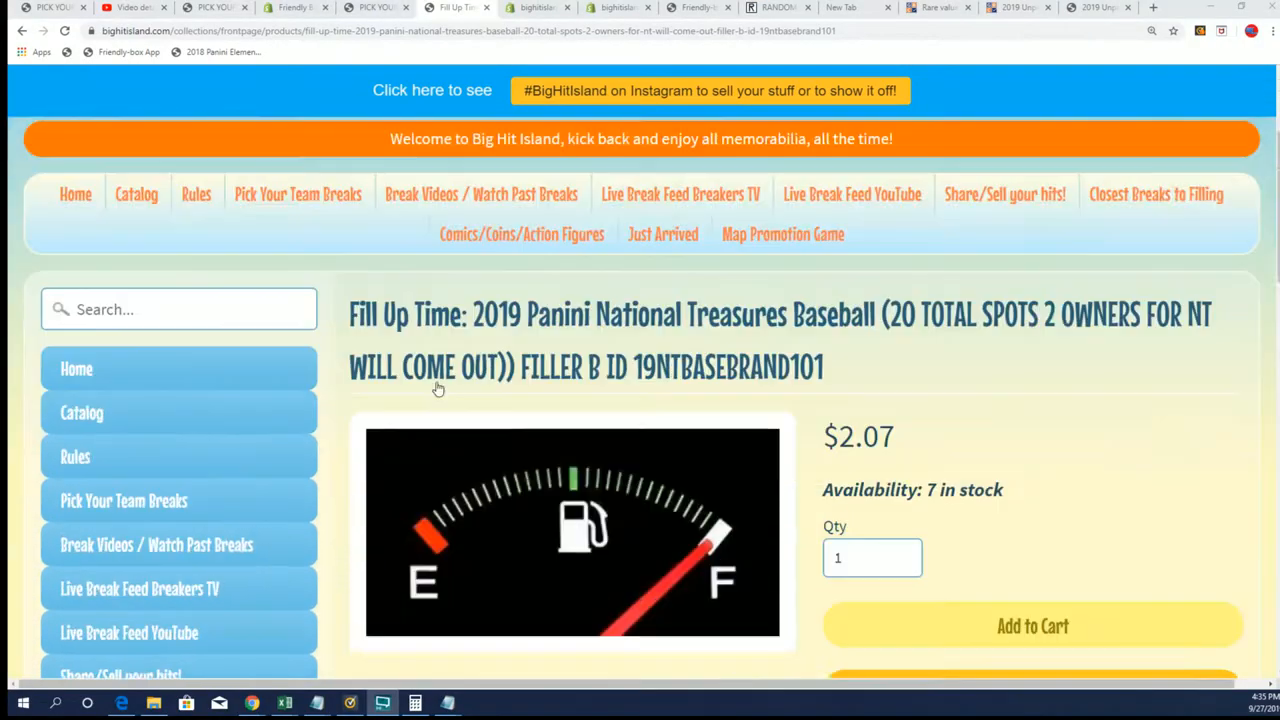
scroll(937, 345, "down", 1)
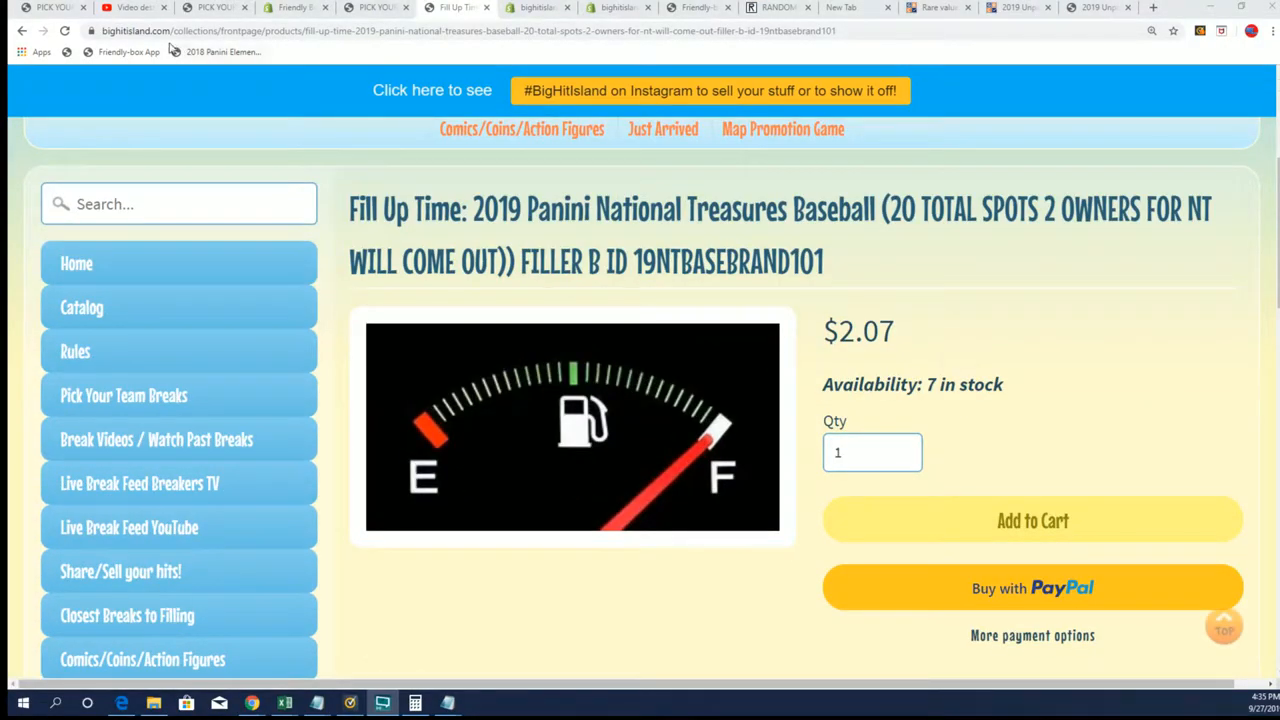
Refresh the Fill Up Time page to confirm it is out of stock, then return to Pick Your Team Breaks.
left_click(64, 30)
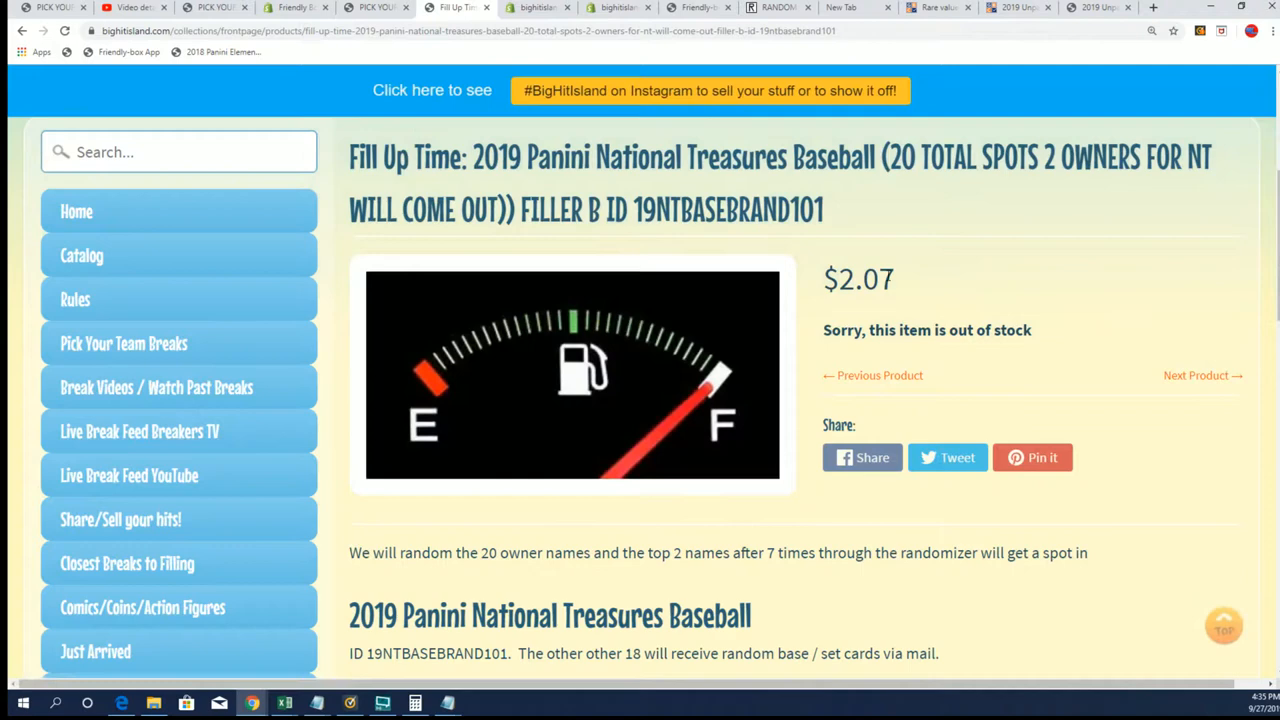
left_click(380, 10)
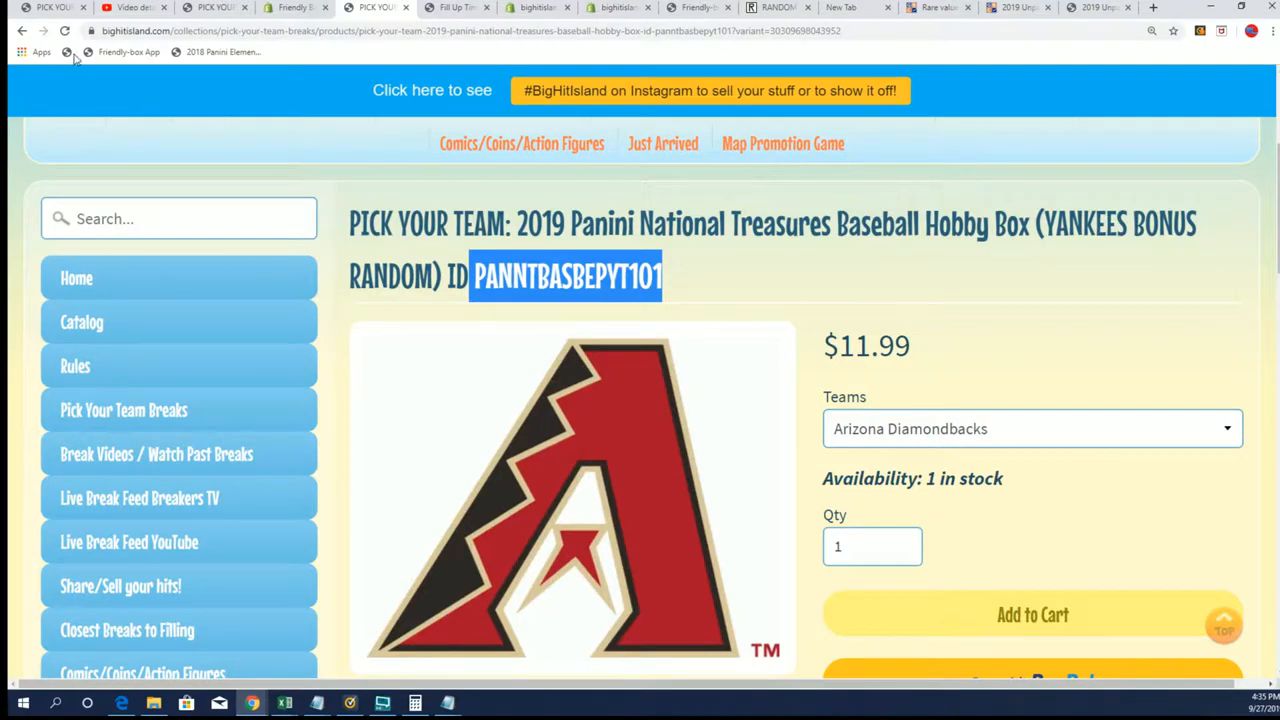
left_click(22, 31)
scroll(660, 375, "down", 4)
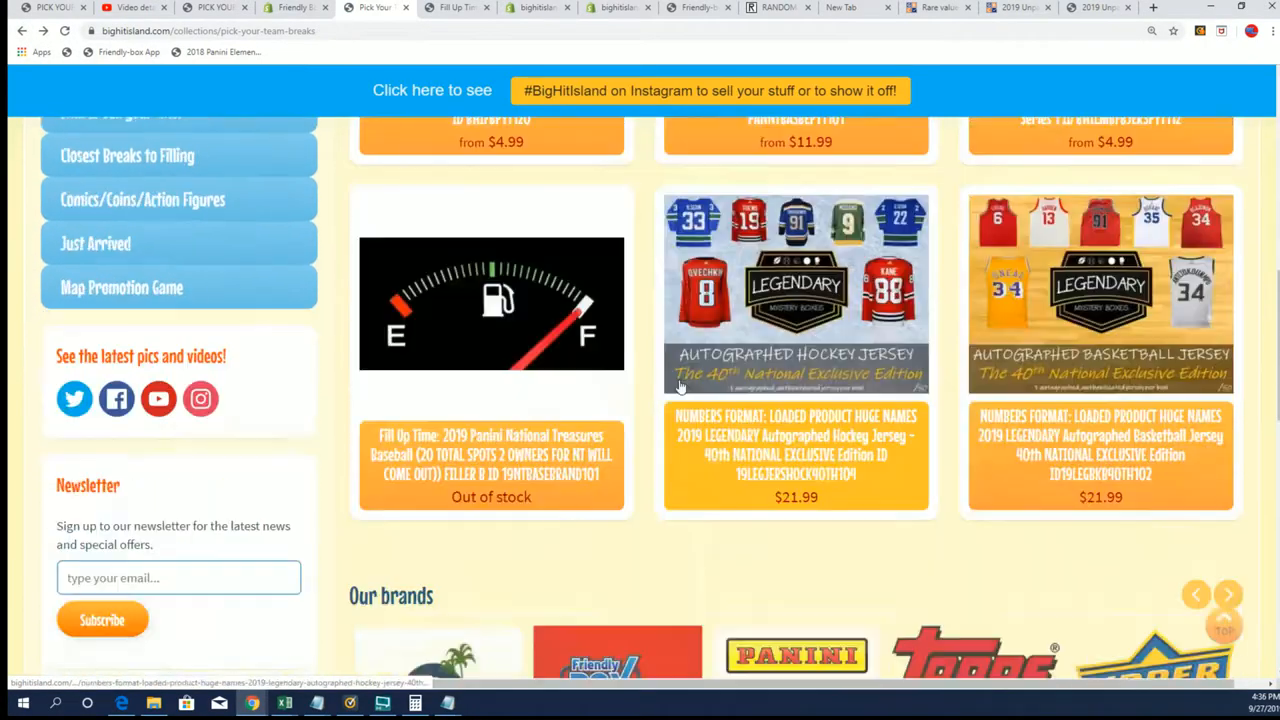
scroll(680, 400, "down", 2)
scroll(700, 390, "up", 4)
scroll(742, 380, "up", 1)
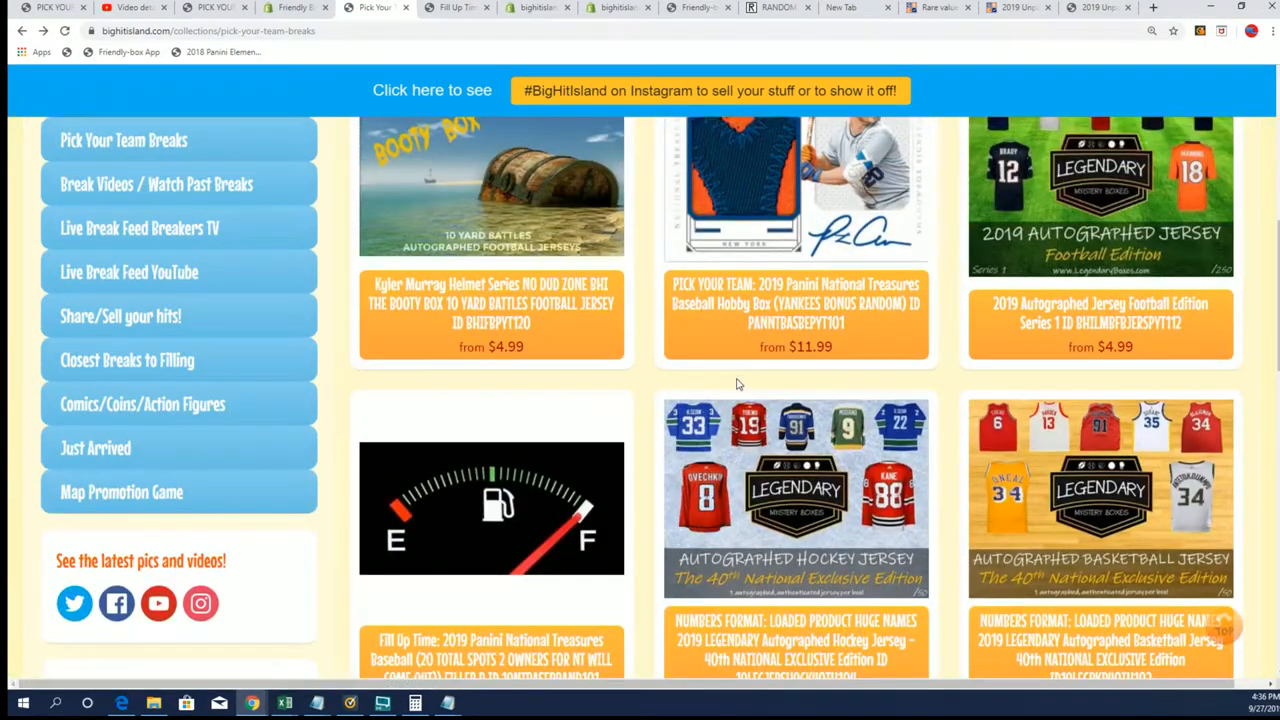
scroll(742, 380, "down", 3)
scroll(720, 400, "up", 3)
scroll(548, 332, "up", 3)
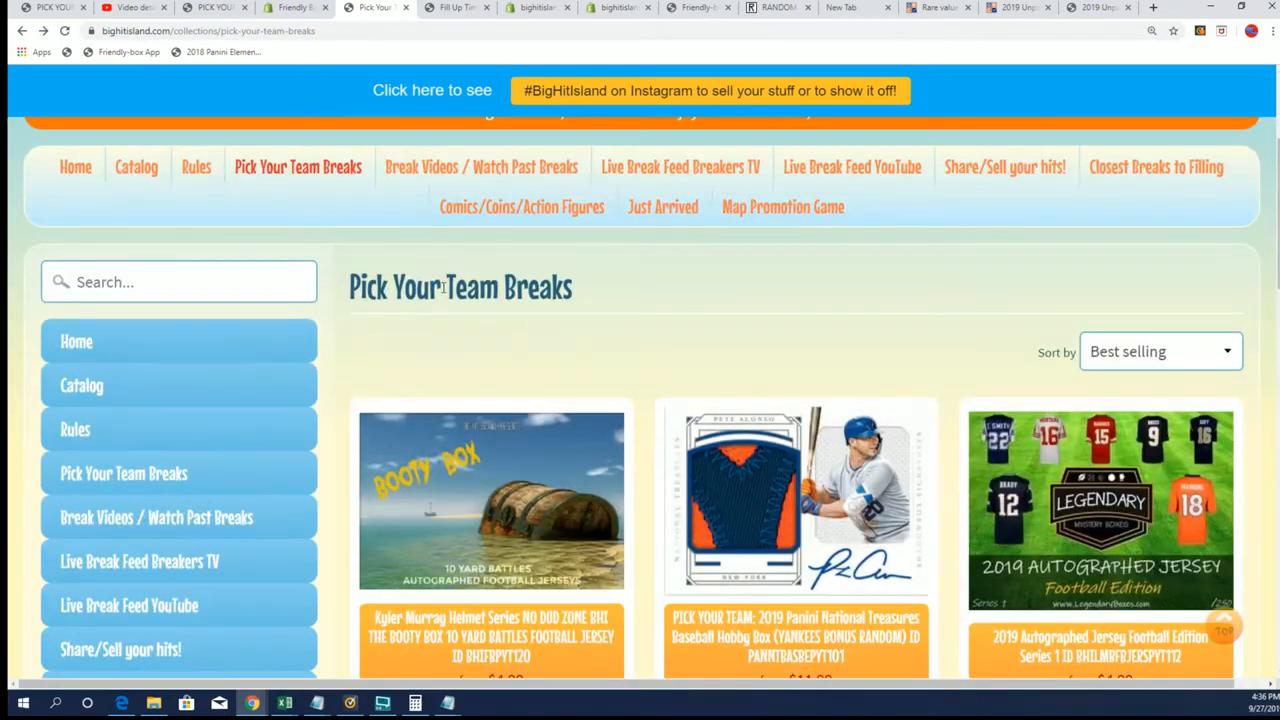
From the store home page, visit the National Treasures product listing and go back to featured products.
left_click(68, 342)
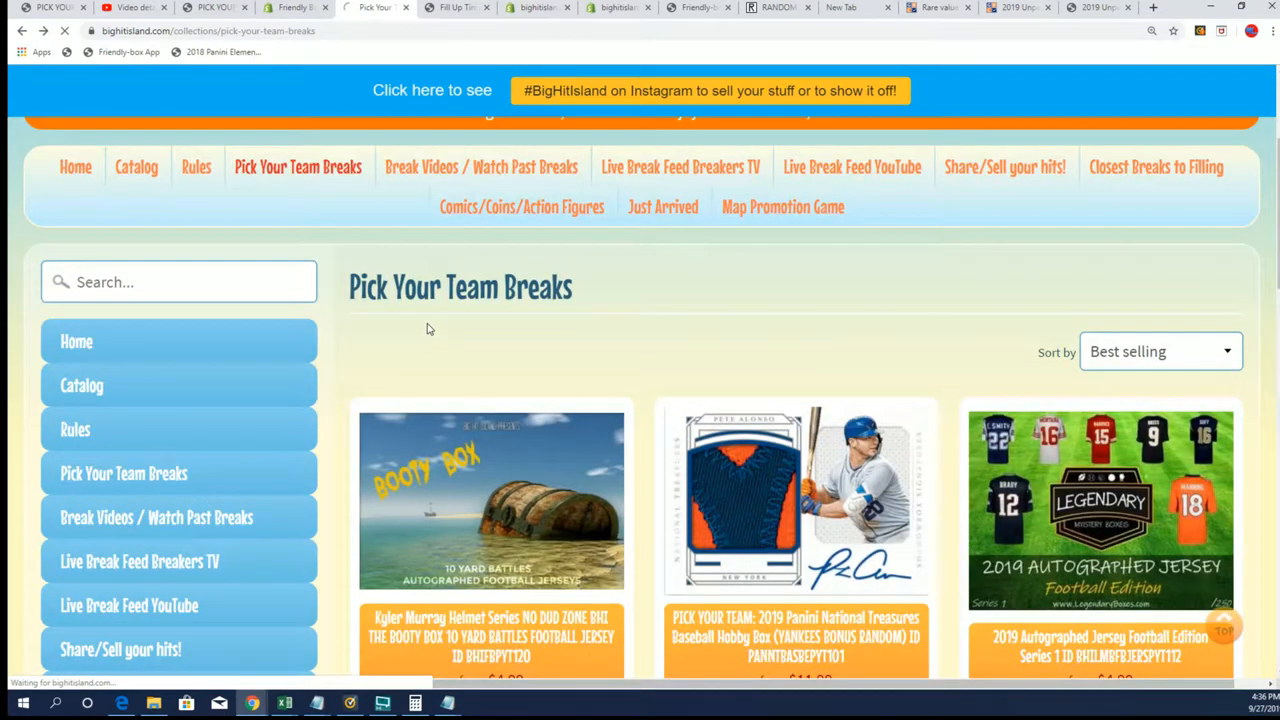
scroll(597, 412, "down", 5)
scroll(597, 412, "down", 5)
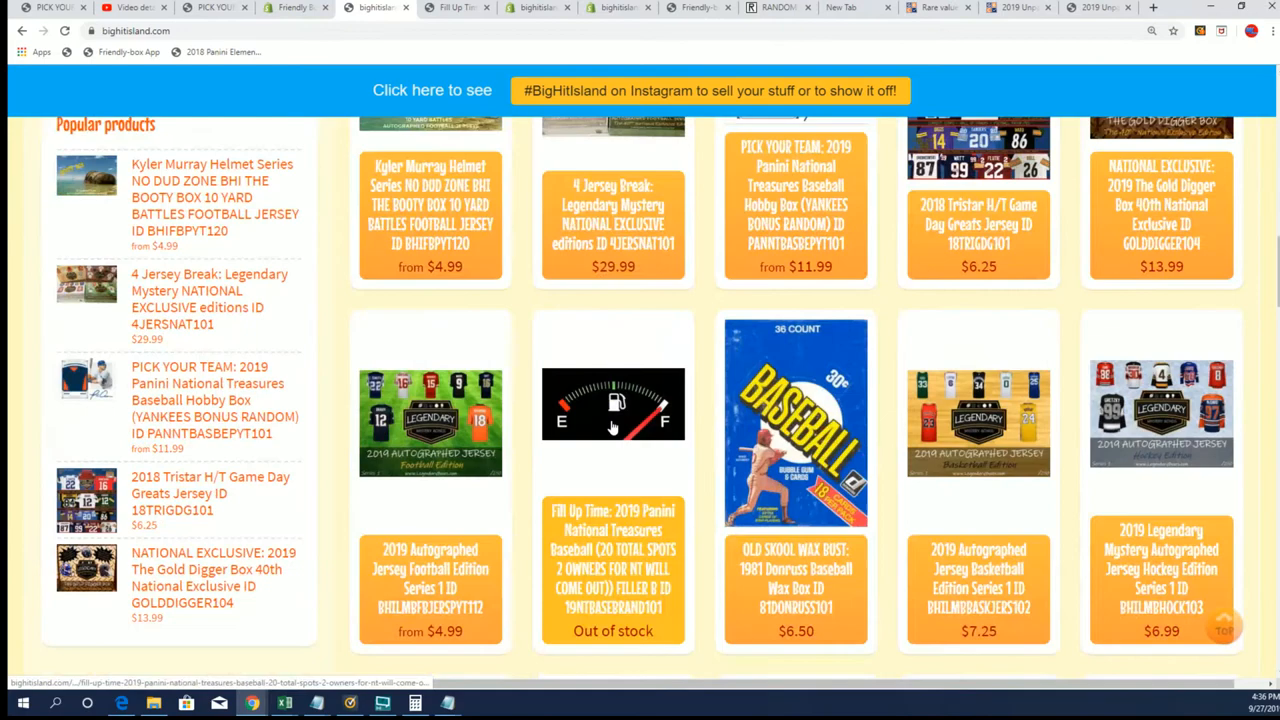
scroll(787, 286, "up", 2)
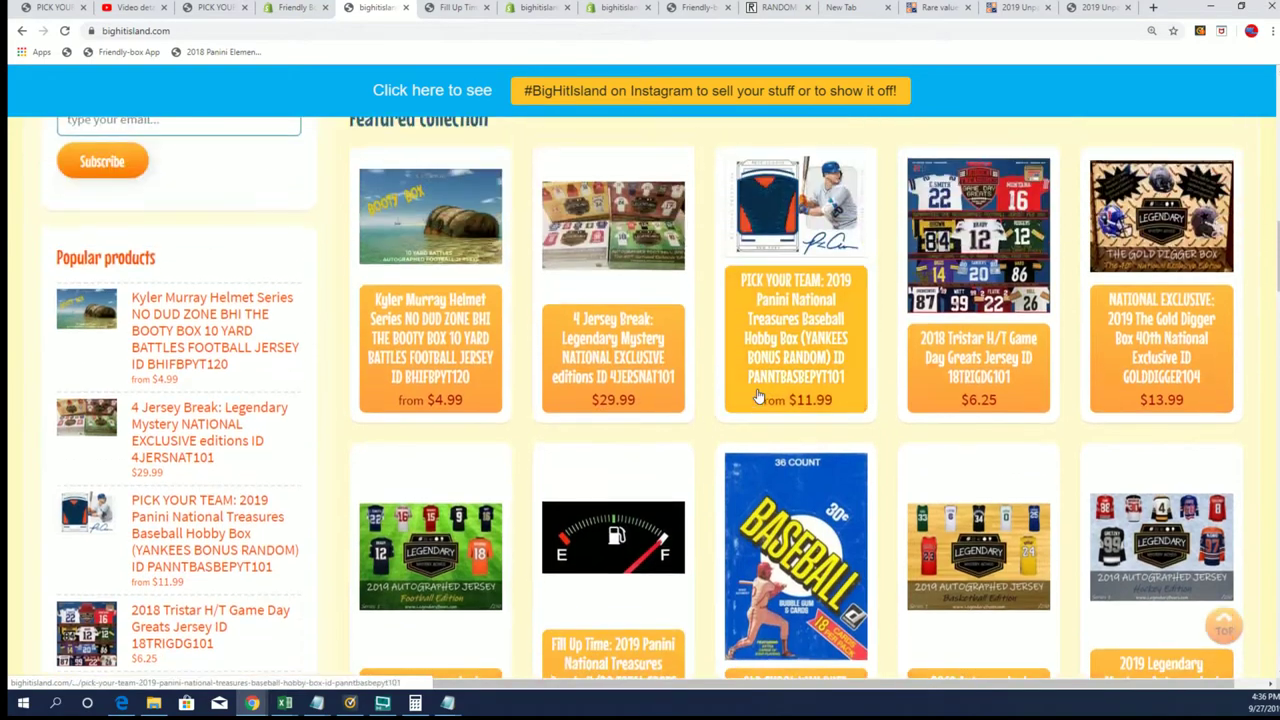
left_click(787, 286)
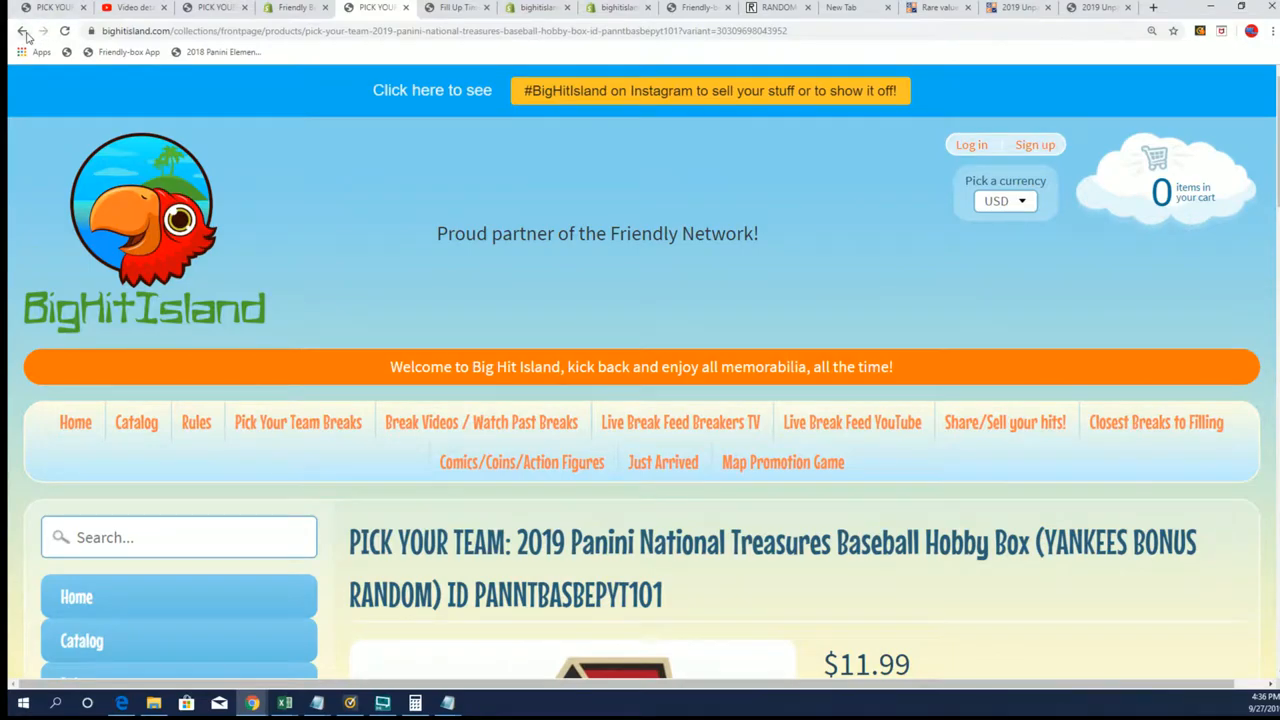
left_click(22, 30)
scroll(786, 518, "down", 3)
scroll(786, 518, "down", 2)
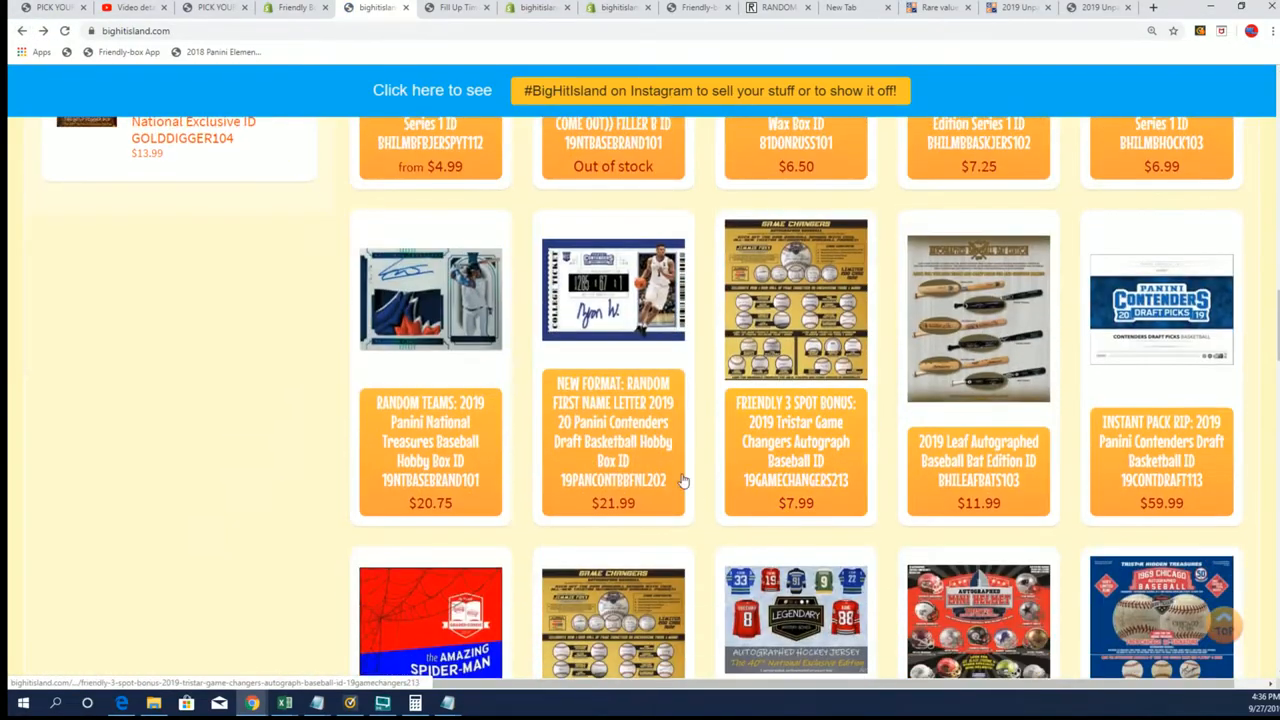
left_click(447, 414)
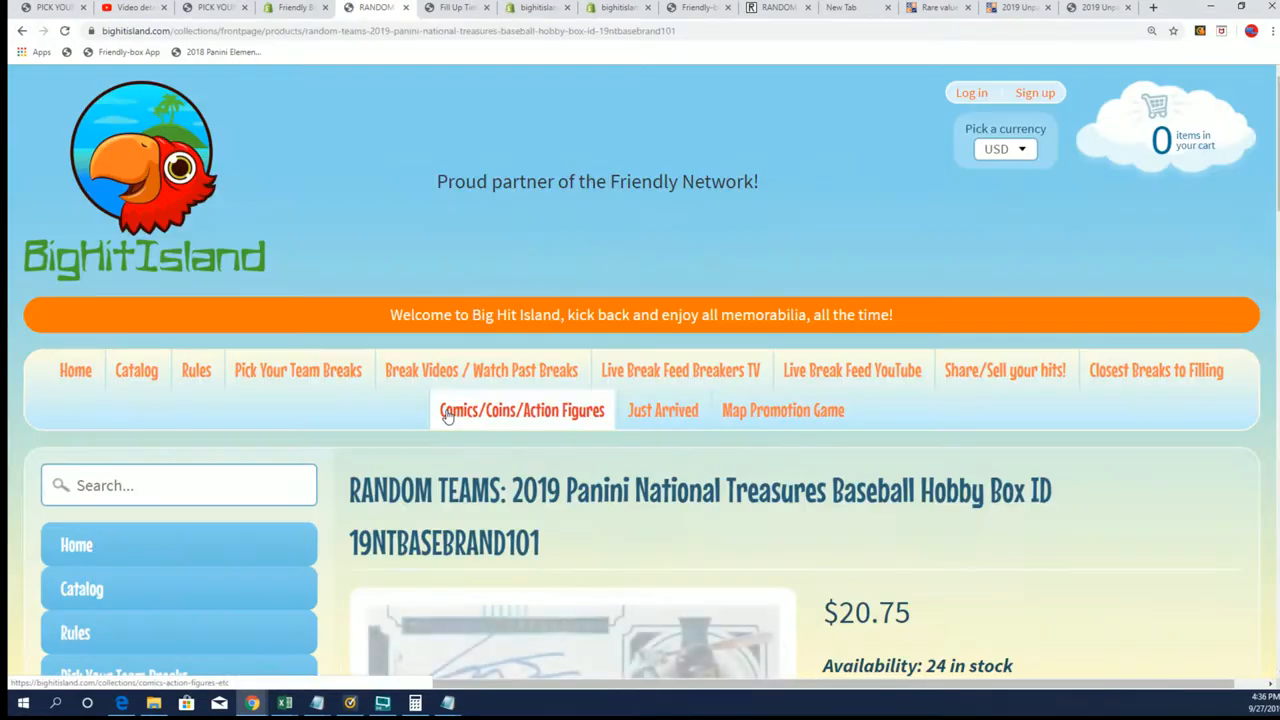
scroll(450, 418, "down", 3)
scroll(452, 420, "down", 1)
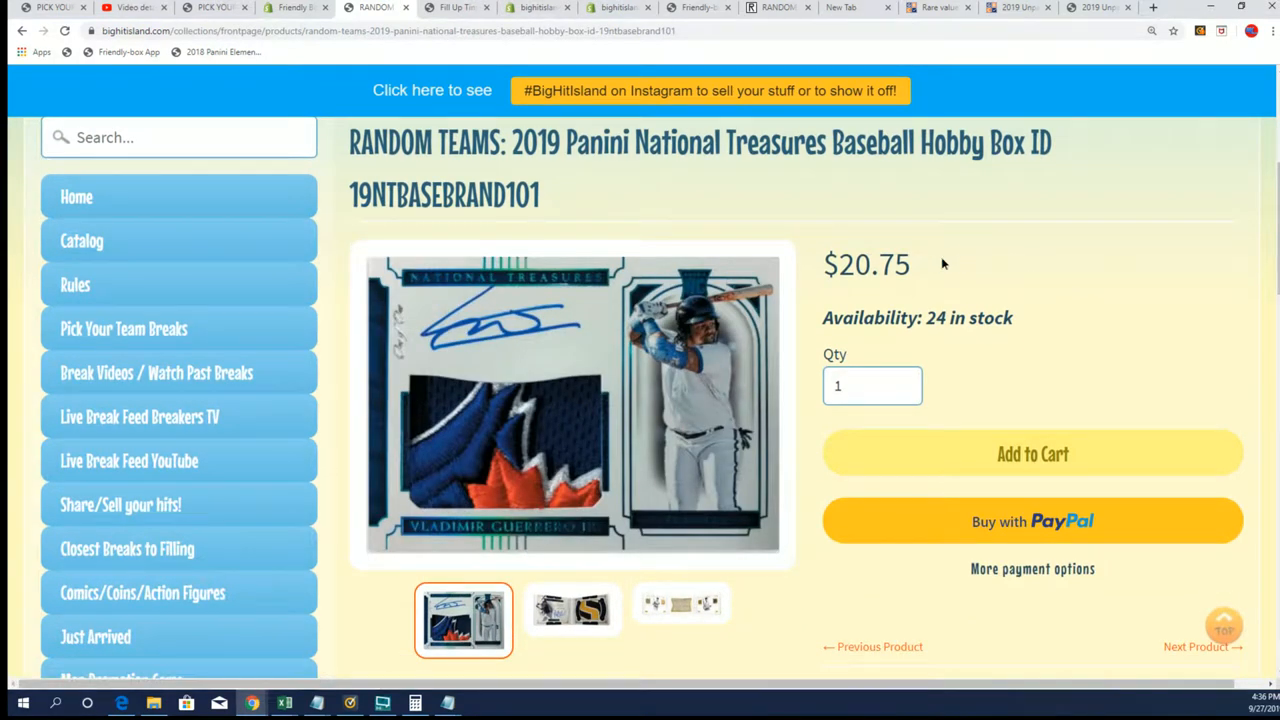
left_click_drag(943, 263, 755, 206)
left_click_drag(559, 178, 349, 195)
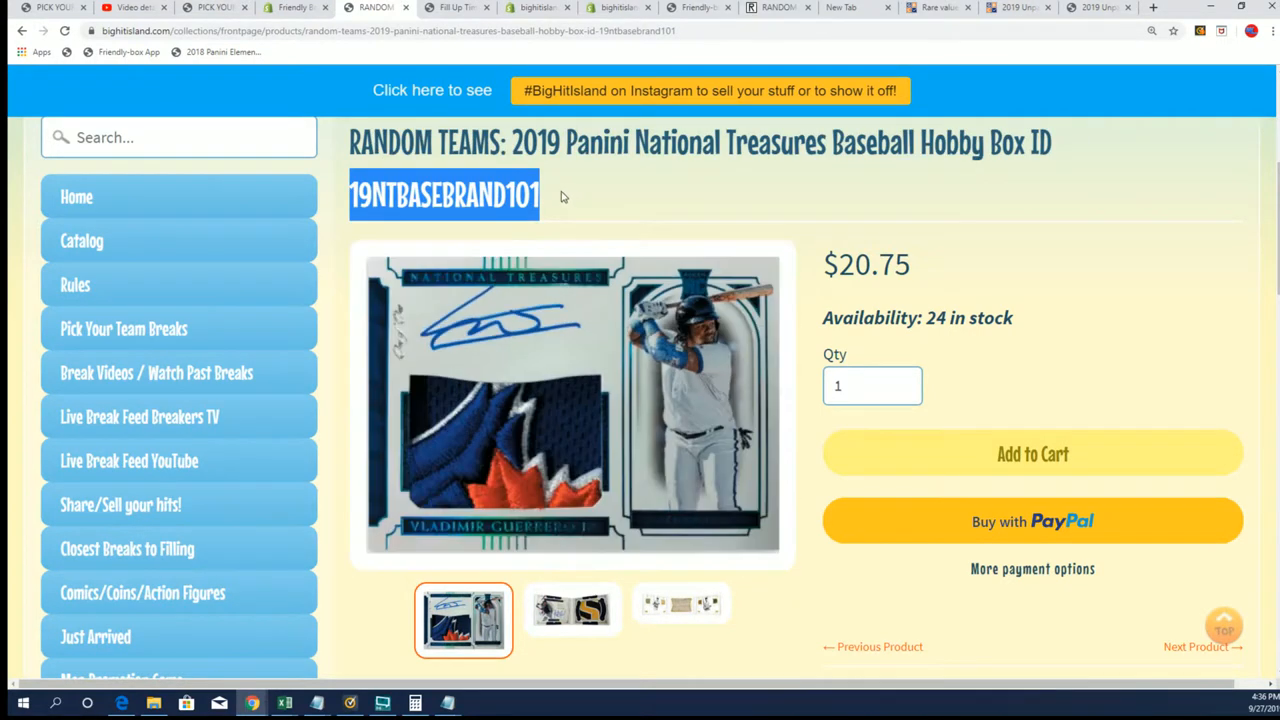
left_click(430, 8)
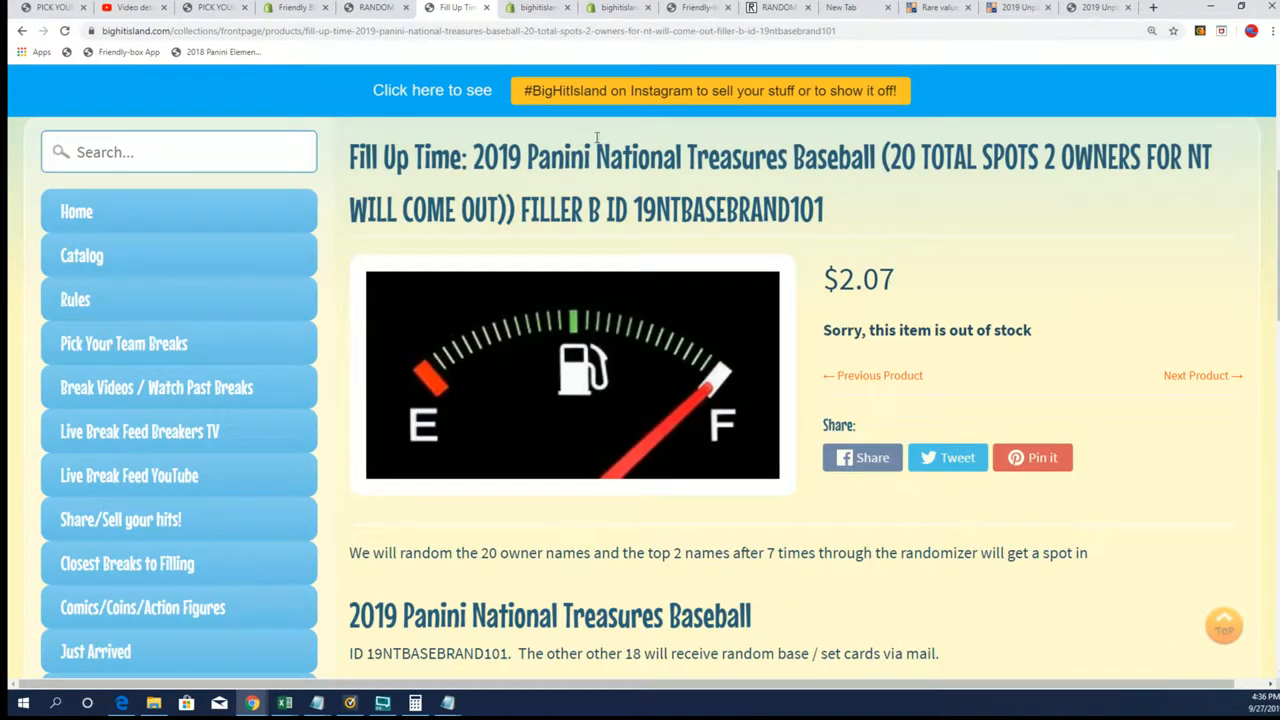
left_click(375, 12)
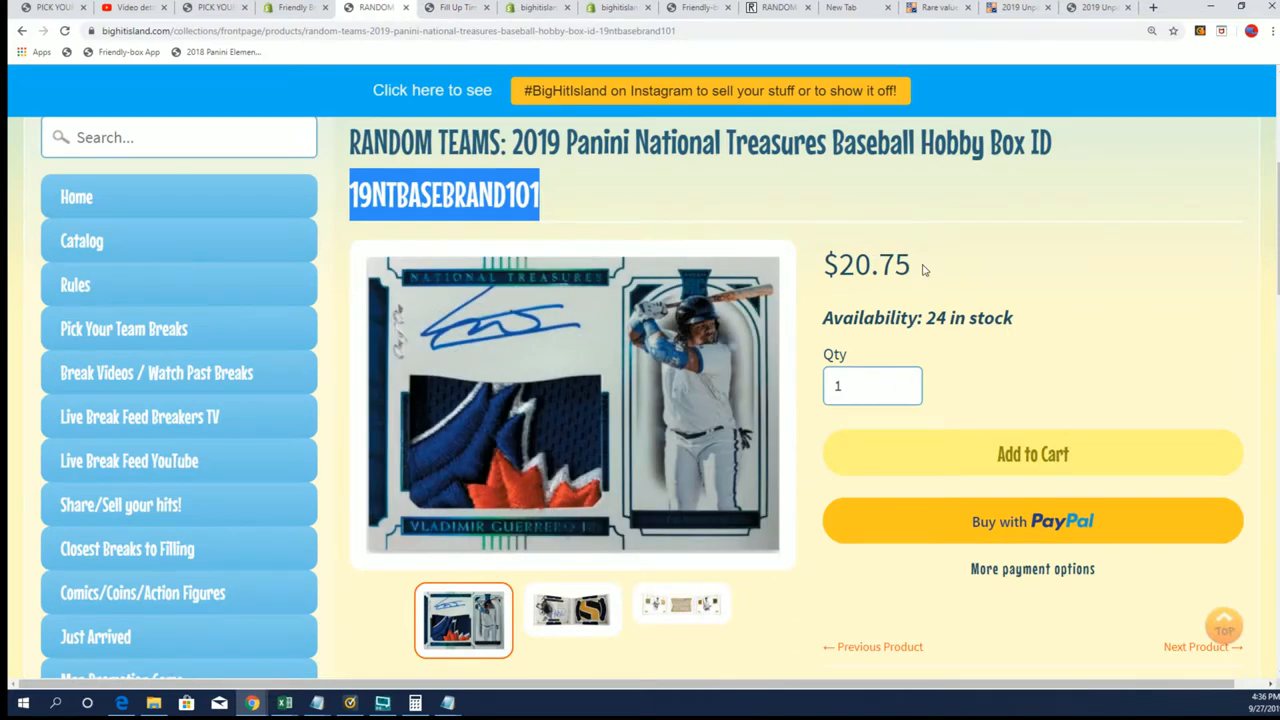
left_click_drag(927, 271, 843, 268)
left_click_drag(540, 195, 349, 195)
Start a fresh List Randomizer form and copy the filler name list from Notepad.
left_click(775, 8)
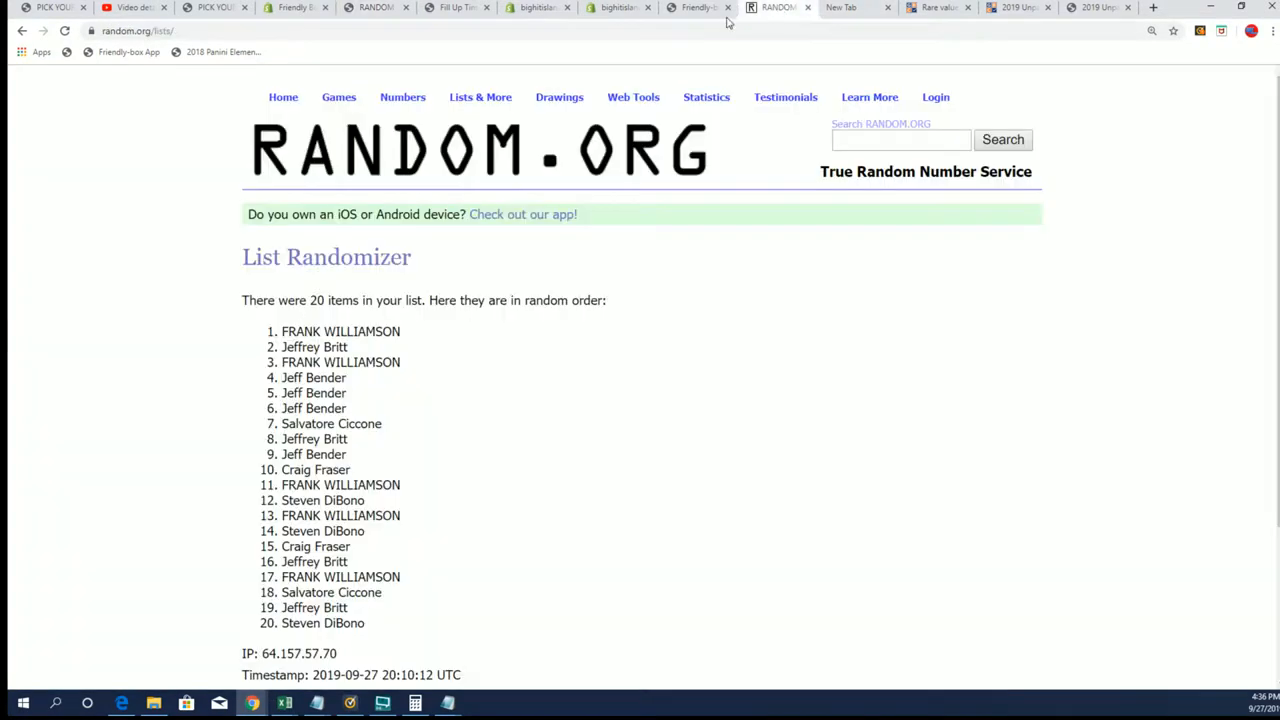
mouse_move(480, 97)
left_click(498, 118)
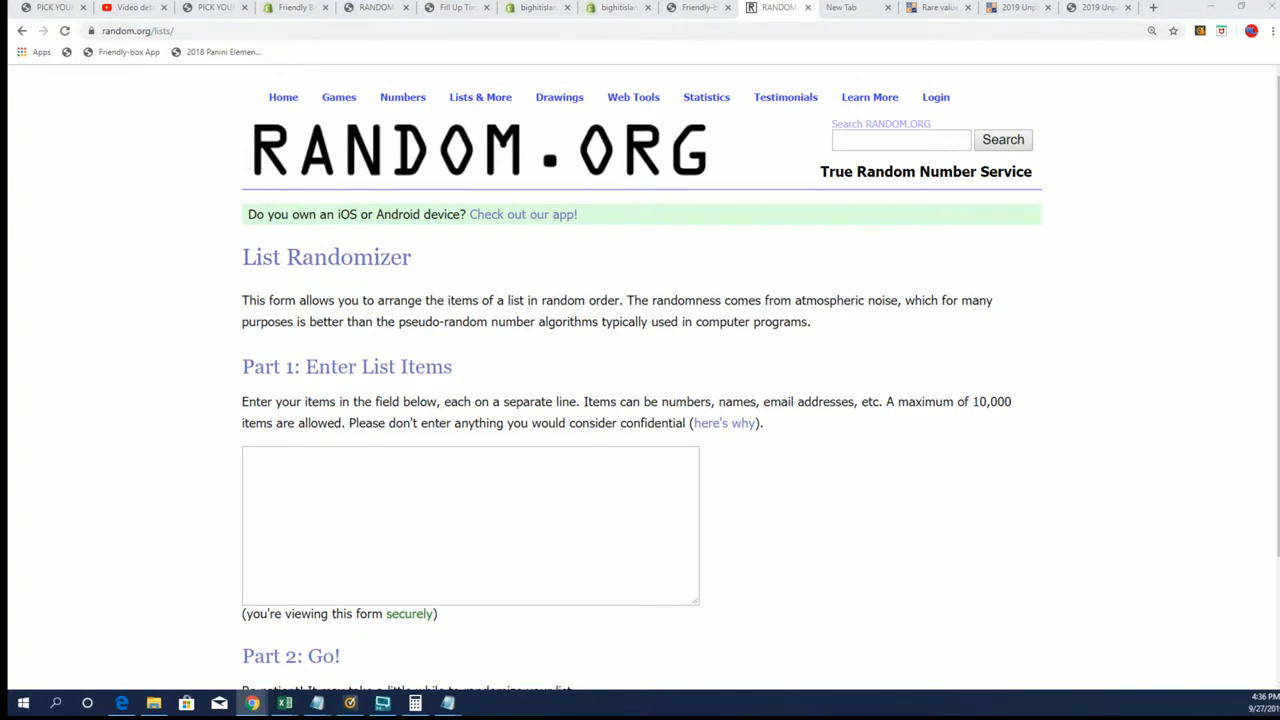
left_click(447, 703)
right_click(740, 165)
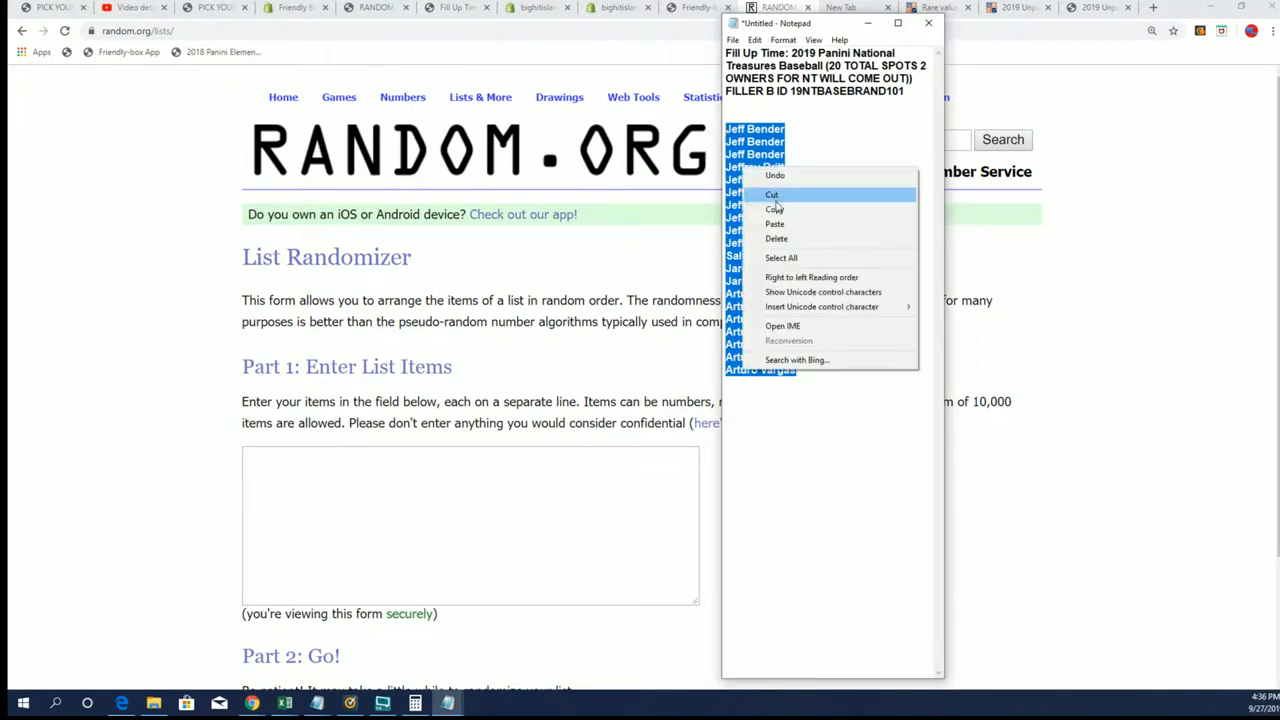
left_click(760, 205)
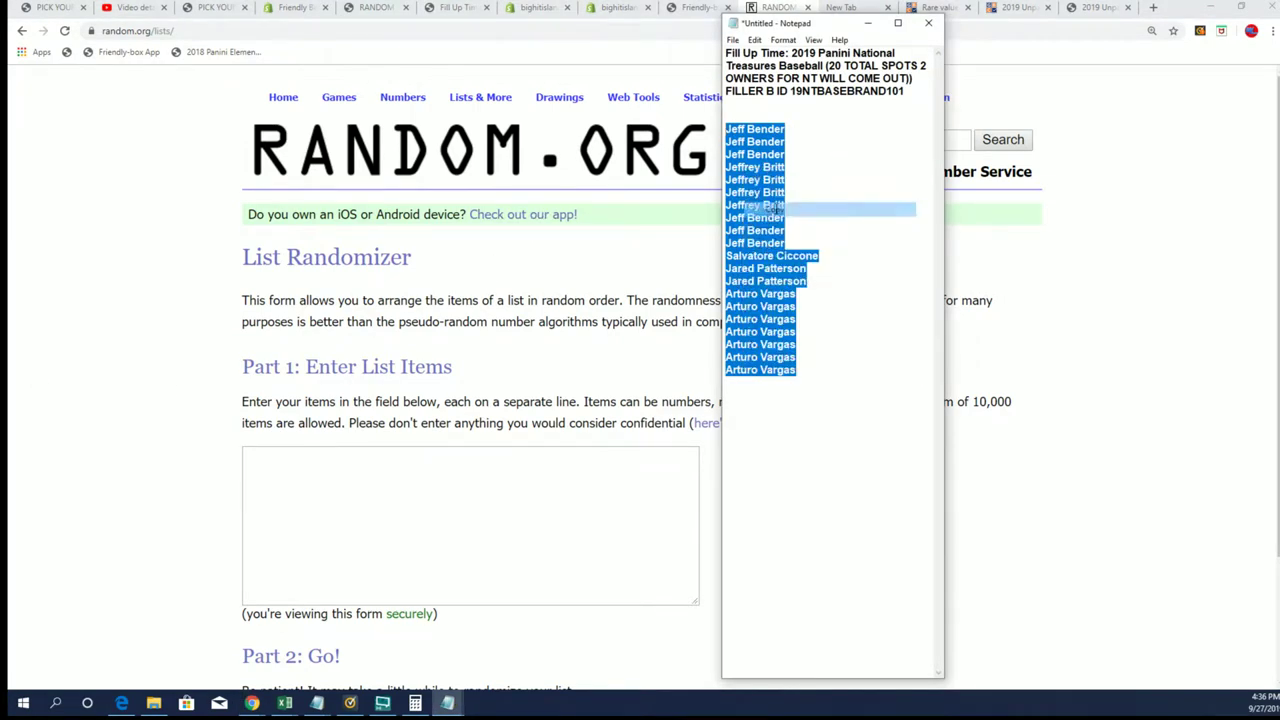
Paste the 20 filler names into the fresh list field.
left_click(267, 463)
right_click(262, 460)
left_click(288, 560)
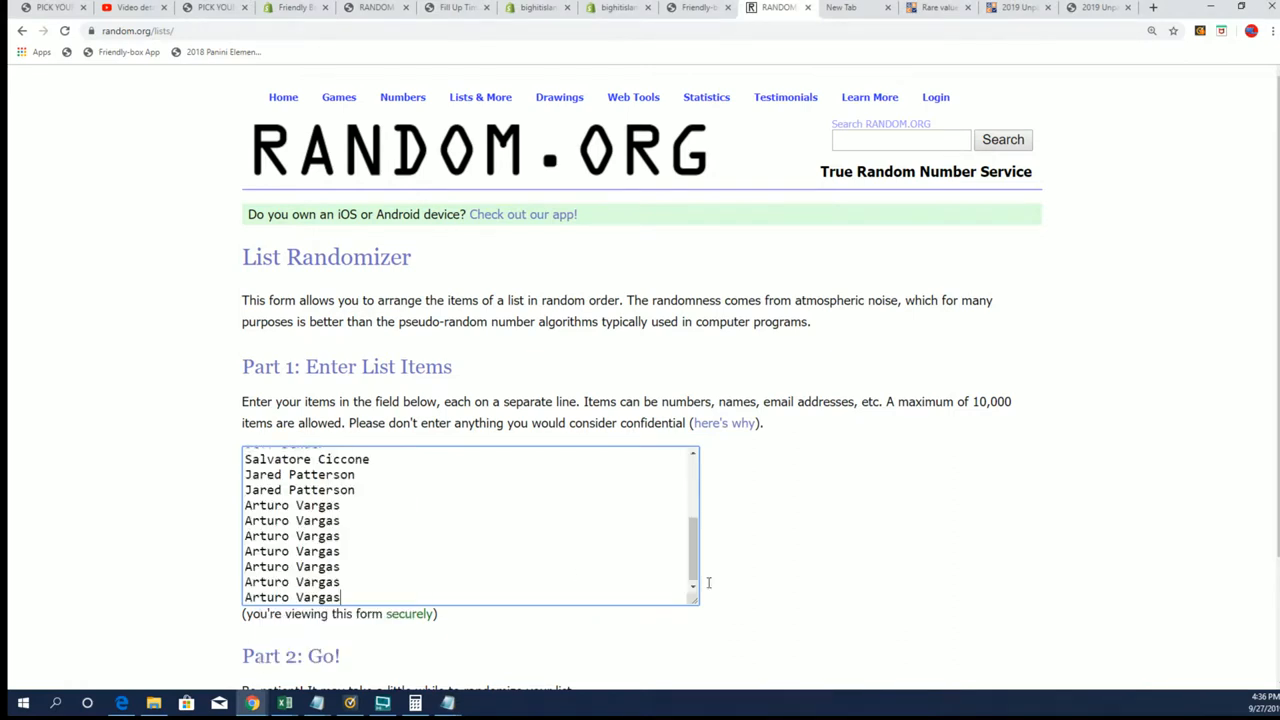
scroll(794, 549, "down", 2)
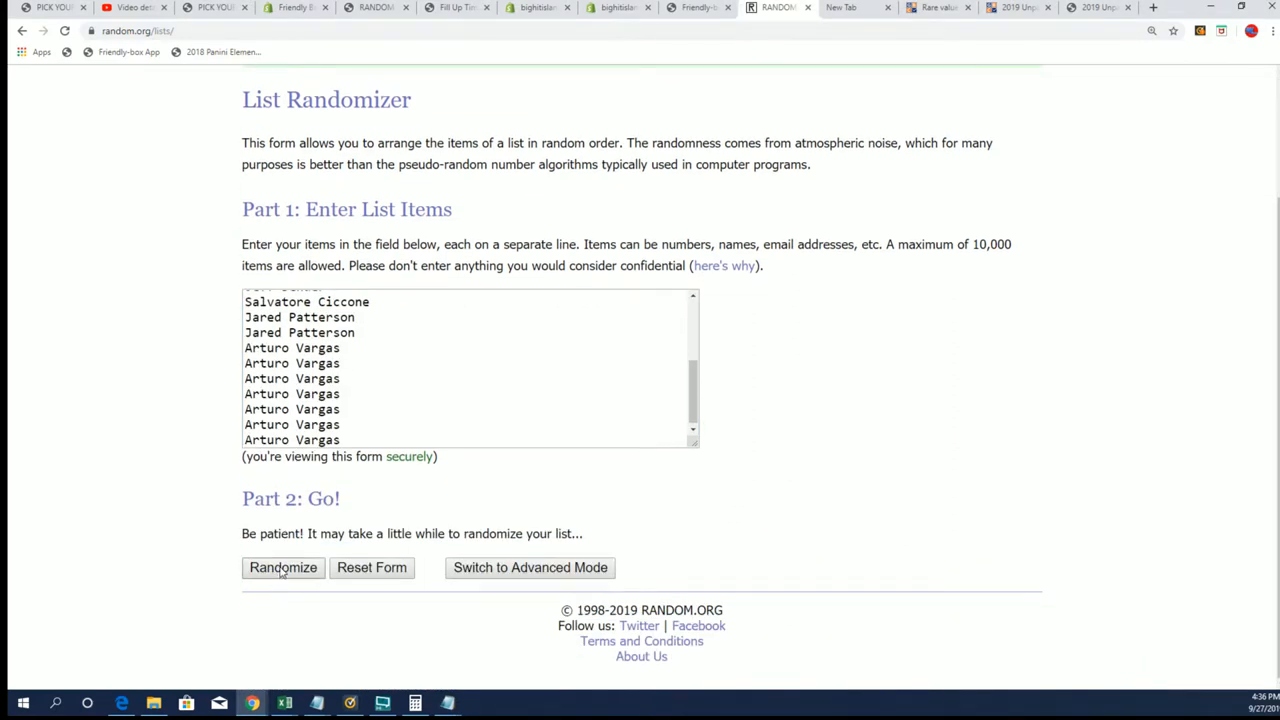
left_click(283, 568)
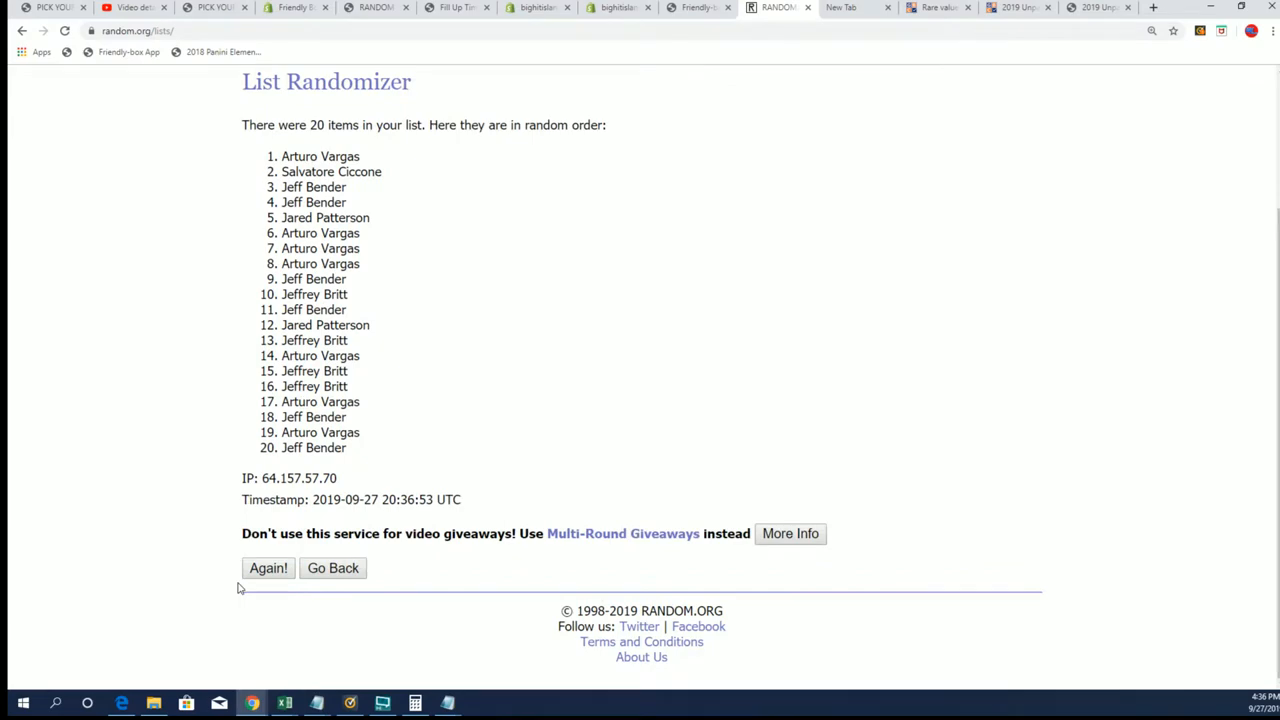
left_click(268, 570)
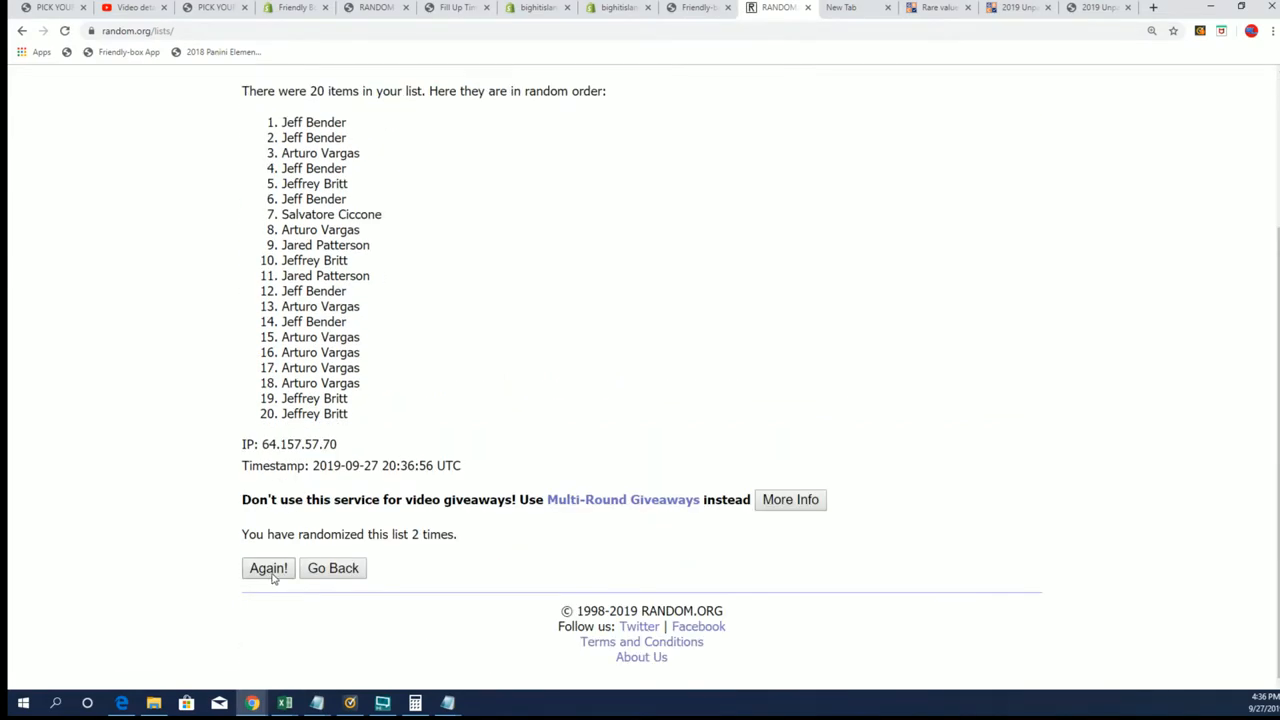
left_click(270, 572)
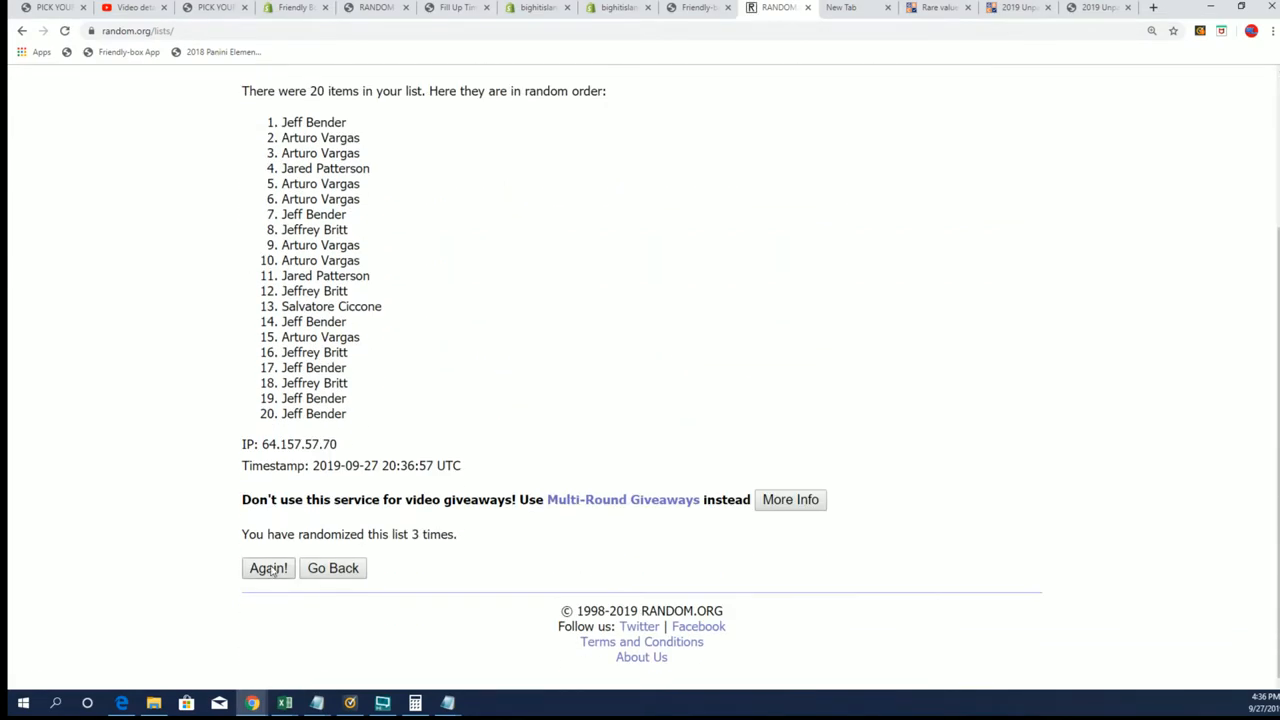
left_click(270, 569)
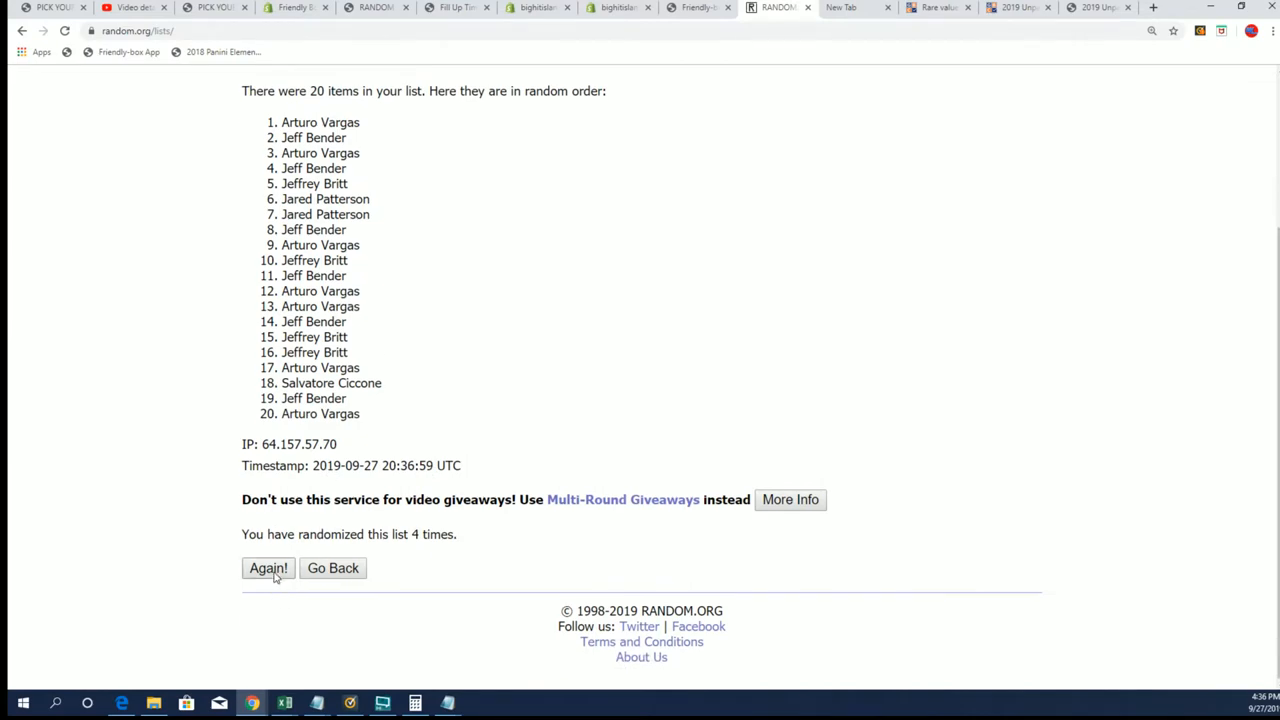
left_click(272, 570)
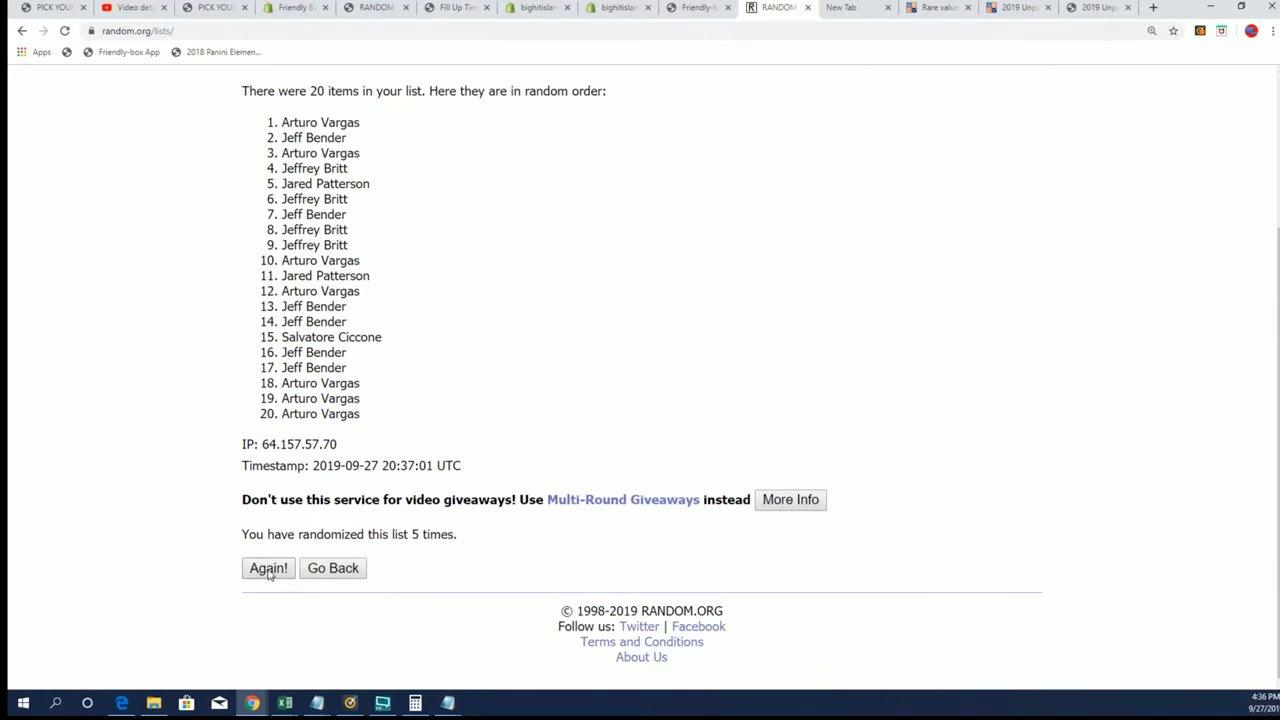
left_click(269, 571)
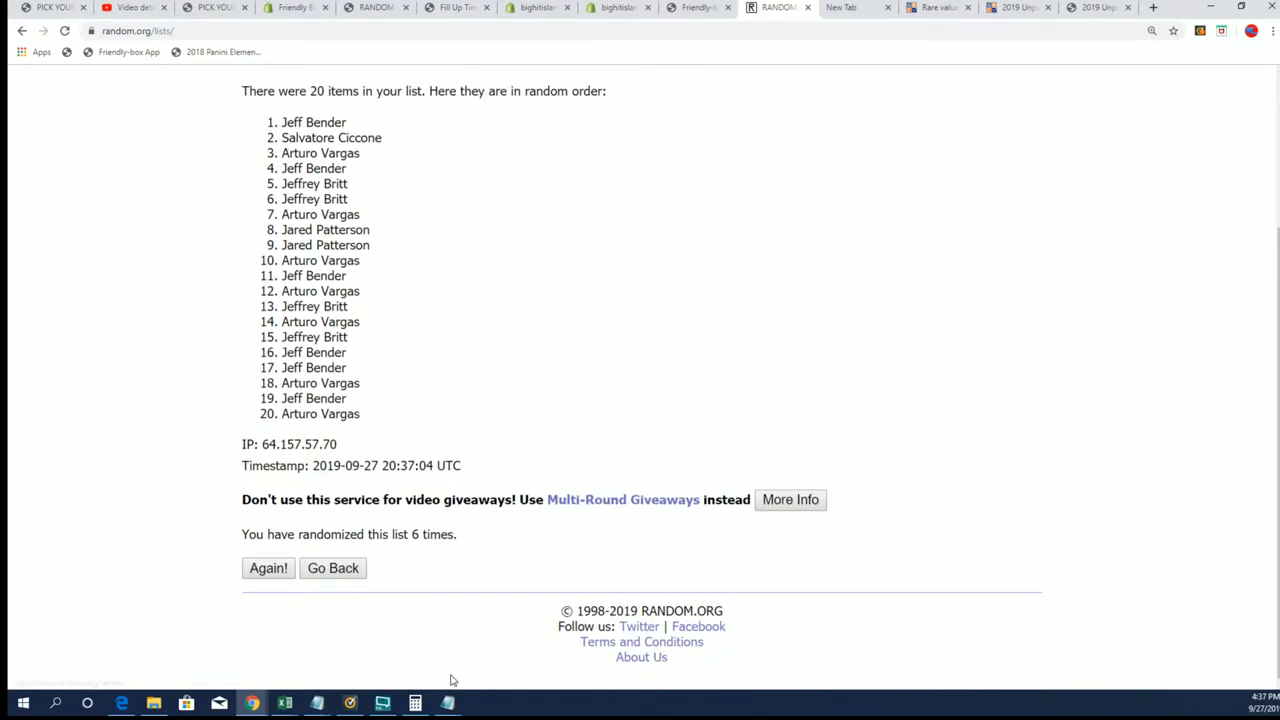
left_click(270, 568)
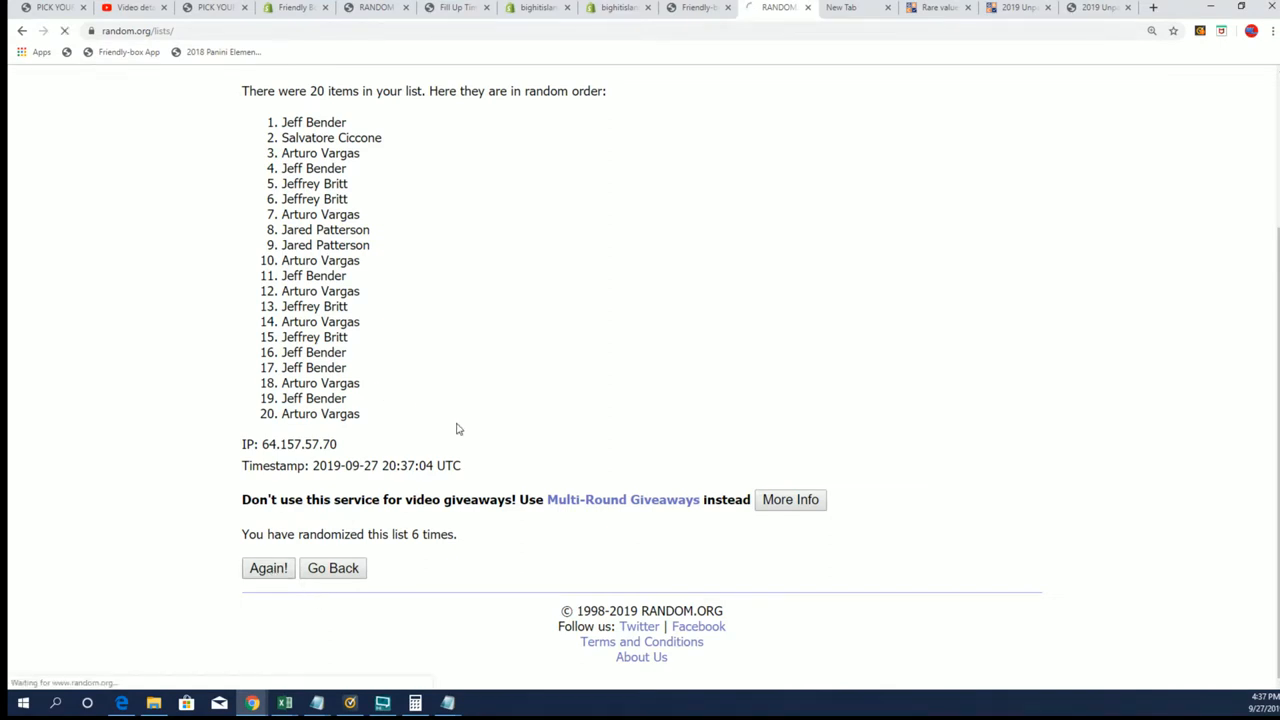
left_click_drag(357, 328, 232, 302)
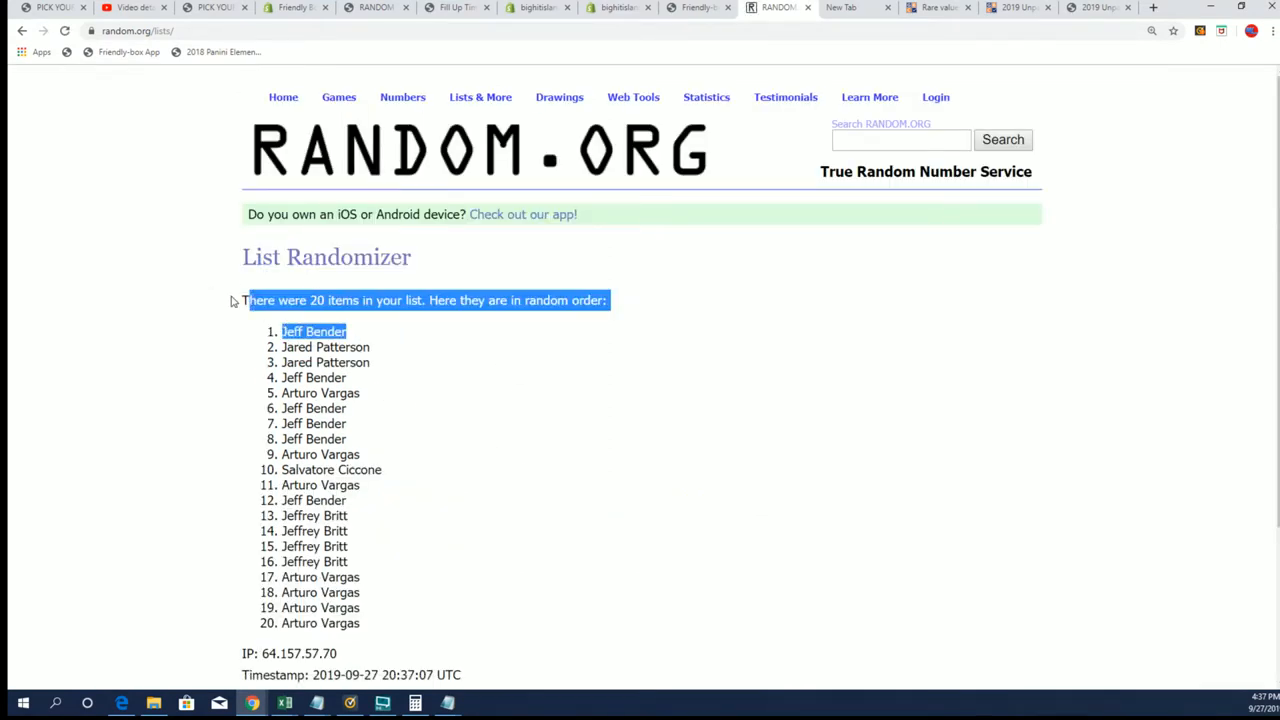
left_click_drag(375, 350, 268, 333)
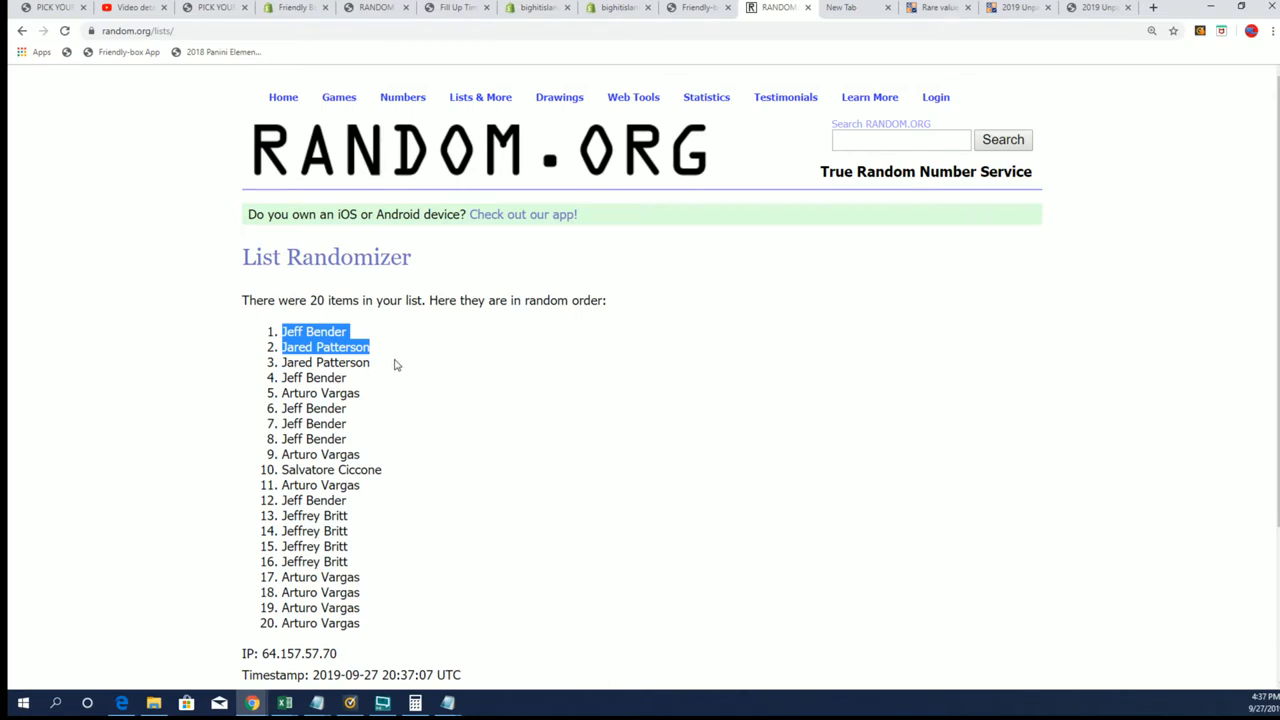
right_click(318, 331)
left_click(360, 342)
key("alt+Tab")
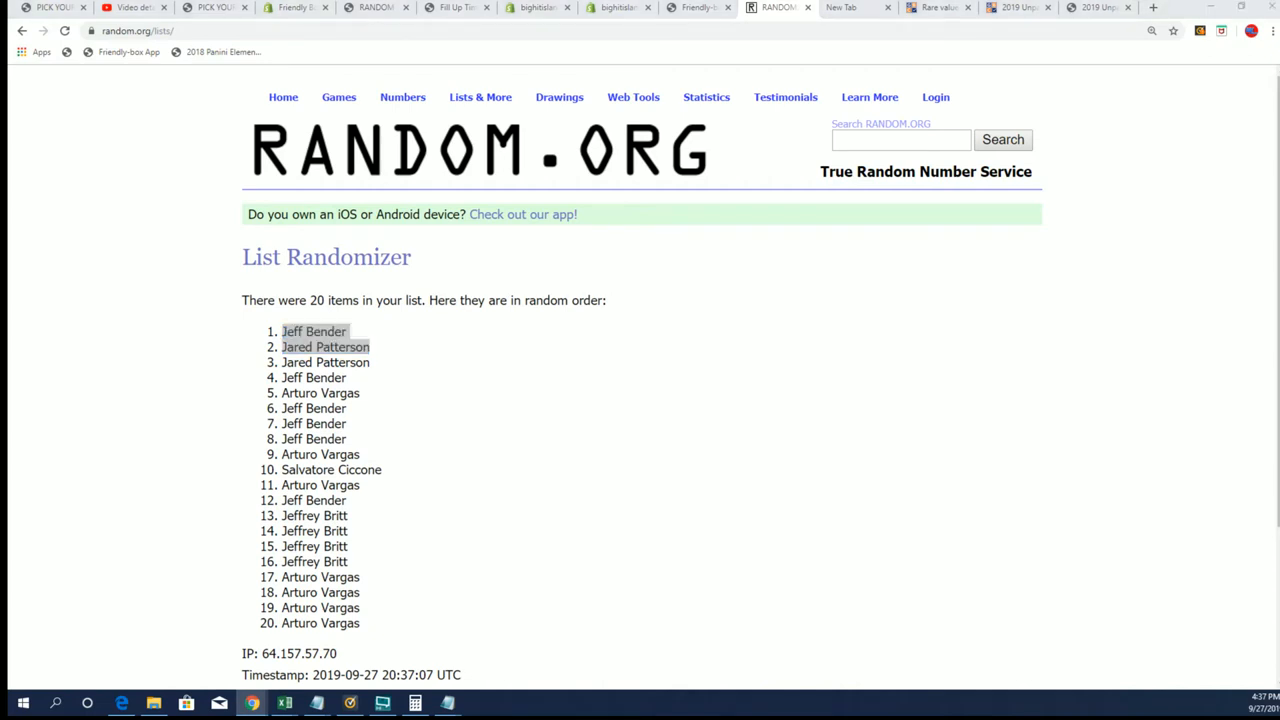
scroll(463, 548, "down", 1)
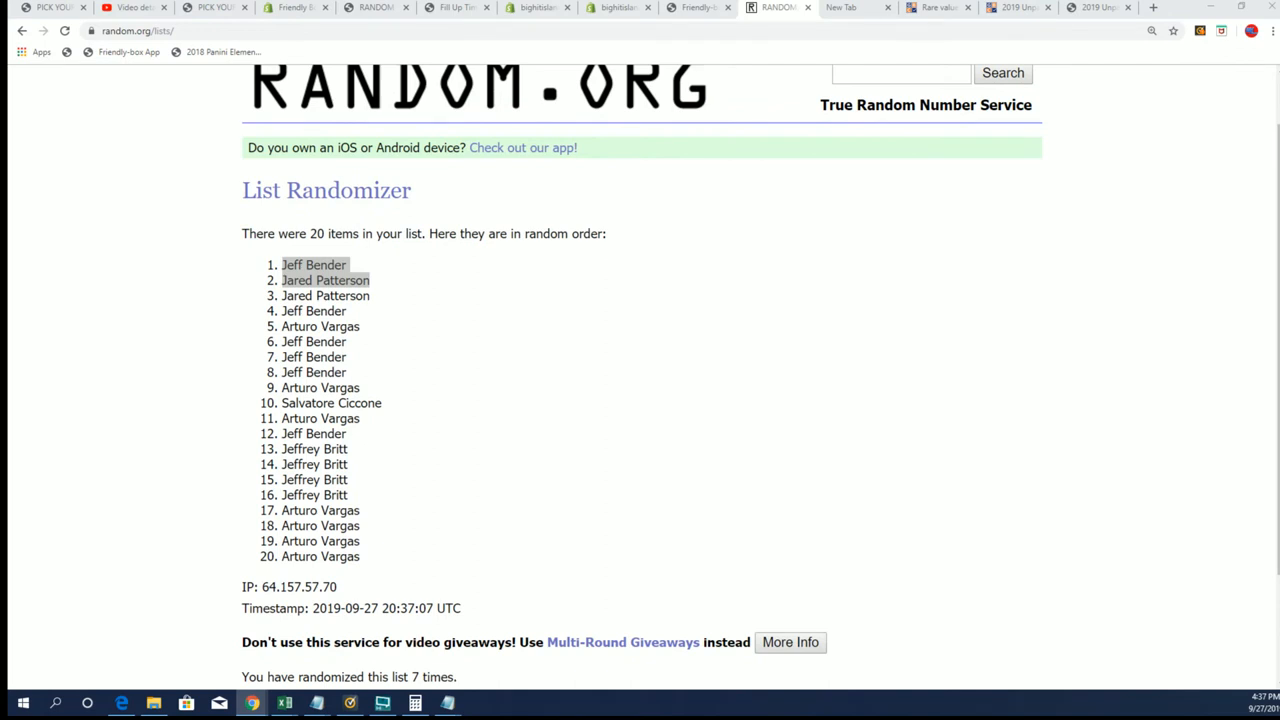
key("alt+Tab")
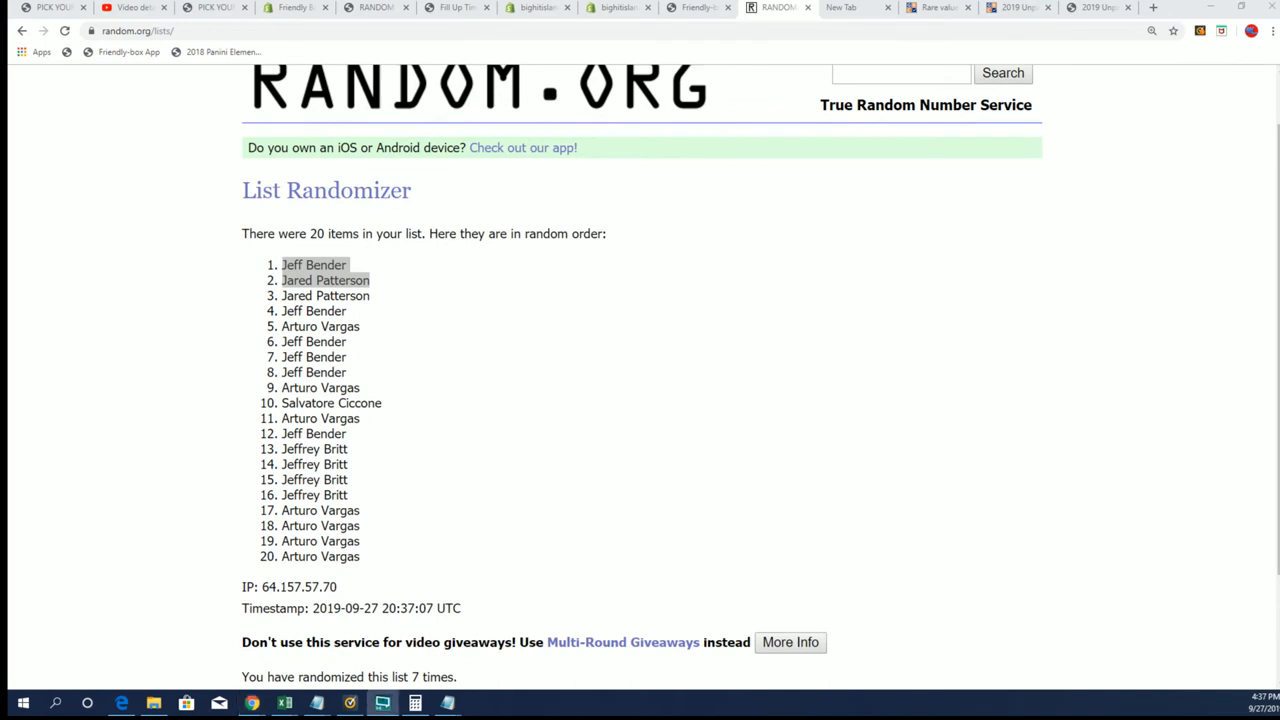